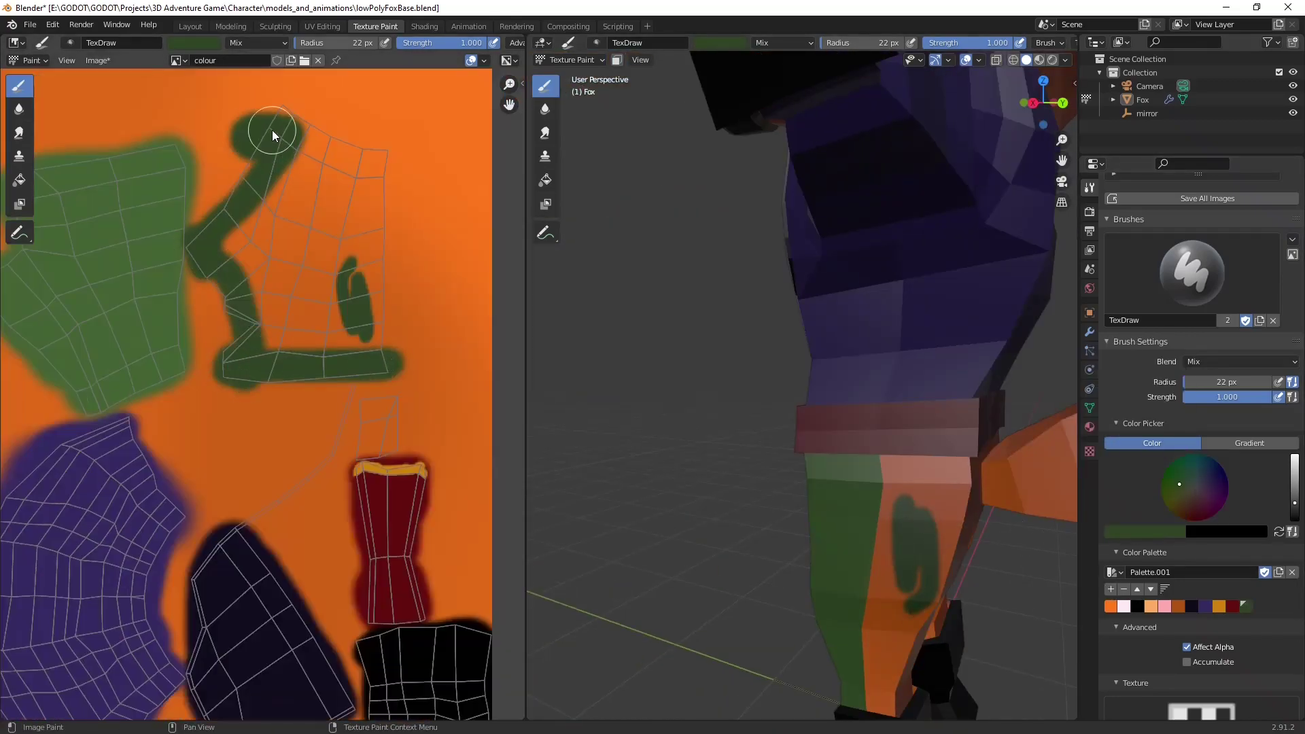
Step: Paint the fox's trouser UV islands solid dark green, then switch the paint colour to black
left_click_drag(211, 279, 255, 291)
scroll(293, 181, "up", 4)
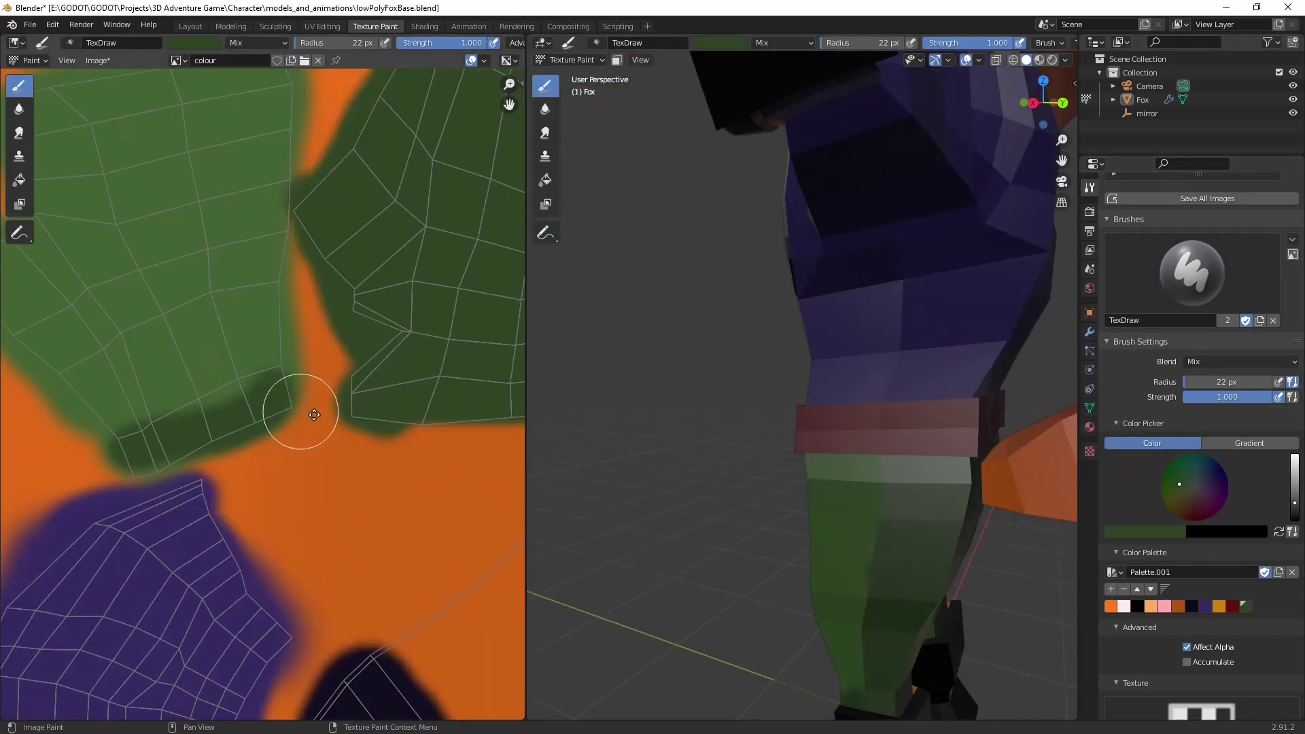
left_click_drag(115, 259, 312, 320)
scroll(214, 348, "down", 4)
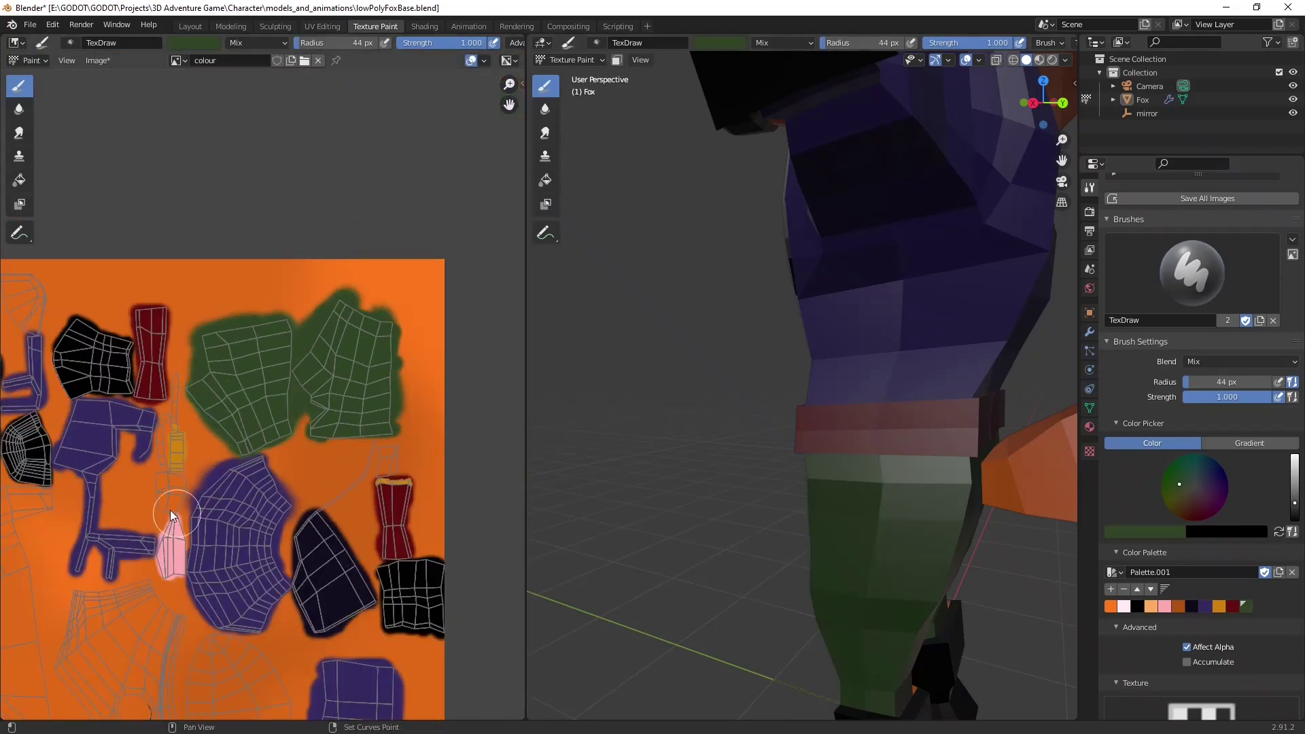
scroll(171, 517, "down", 3)
middle_click_drag(795, 388, 714, 306)
left_click(1137, 606)
Step: Paint black over the boots and a thin black stroke along the arm
left_click_drag(643, 352, 846, 494)
scroll(254, 291, "up", 3)
left_click_drag(254, 292, 287, 382)
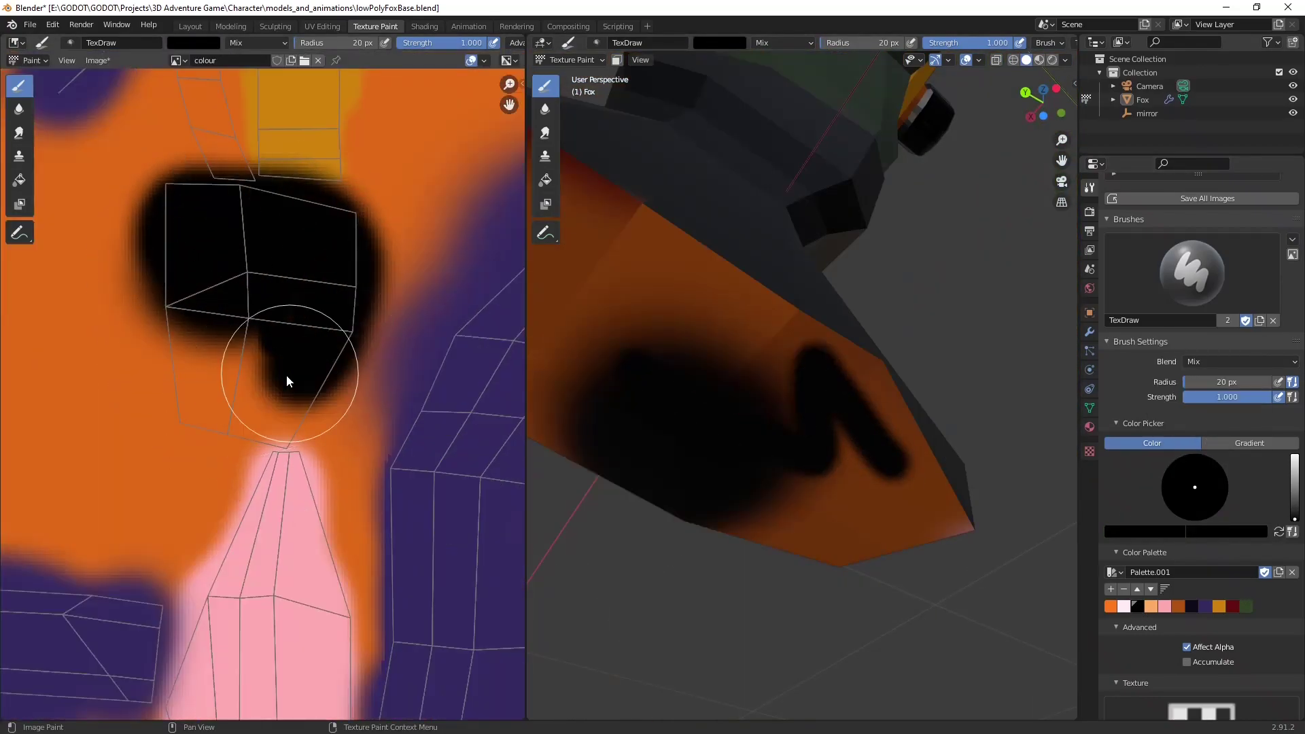
scroll(287, 382, "down", 3)
middle_click_drag(652, 337, 727, 374)
middle_click_drag(255, 428, 170, 396)
scroll(305, 333, "up", 3)
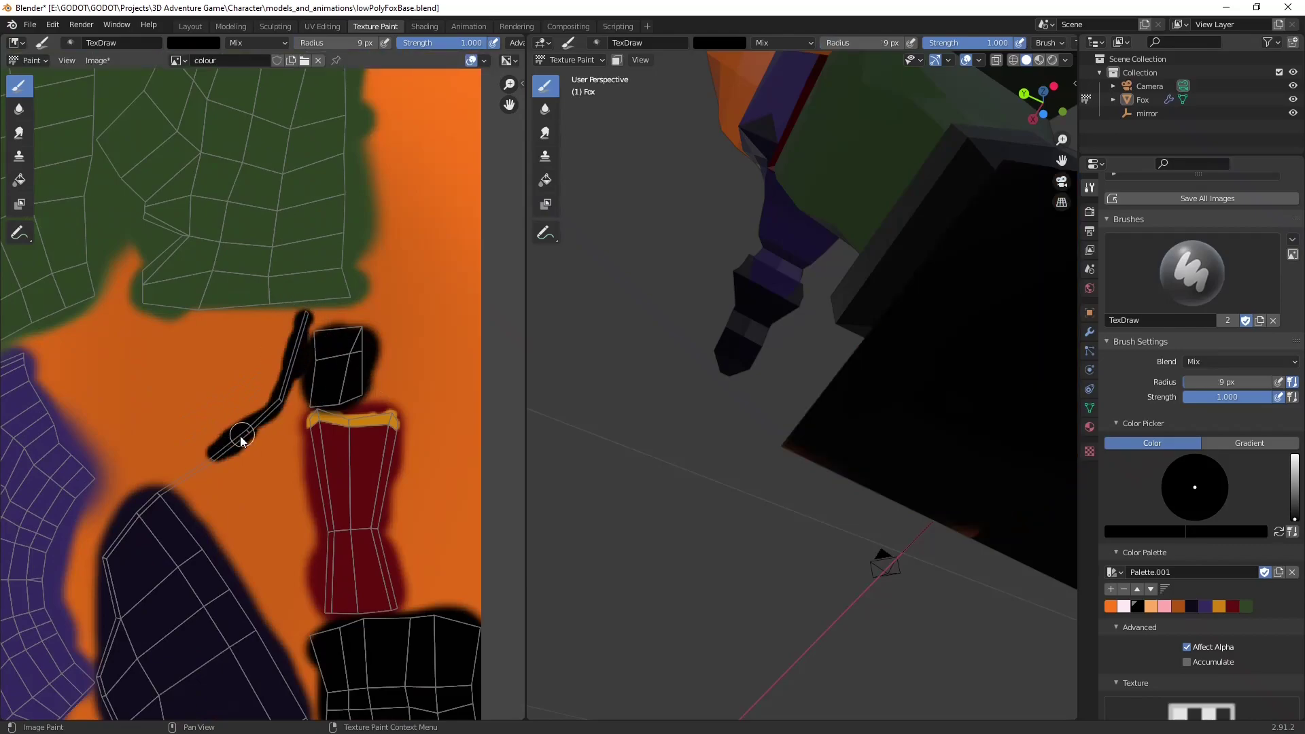
left_click_drag(242, 438, 174, 489)
middle_click_drag(714, 428, 904, 432)
scroll(452, 357, "up", 2)
scroll(452, 356, "down", 2)
scroll(714, 530, "up", 3)
scroll(253, 465, "down", 3)
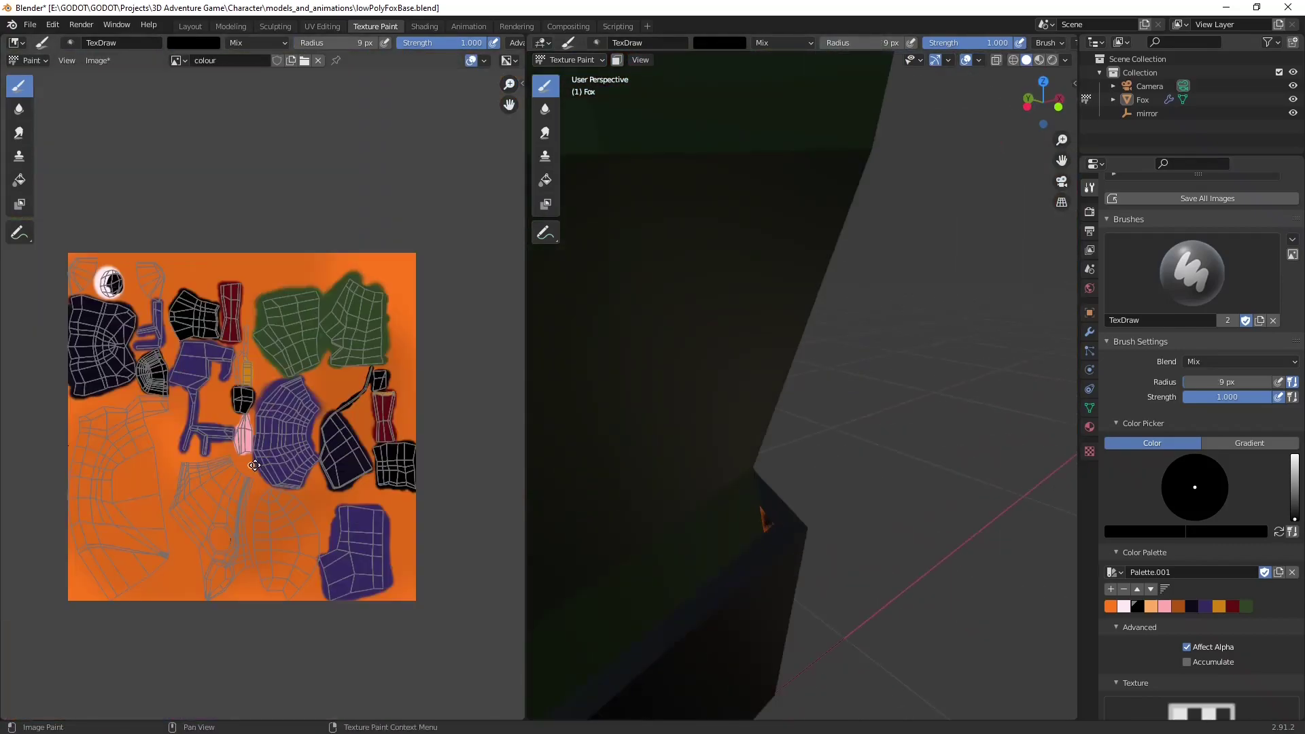
scroll(253, 465, "up", 5)
scroll(284, 507, "down", 5)
scroll(686, 512, "down", 3)
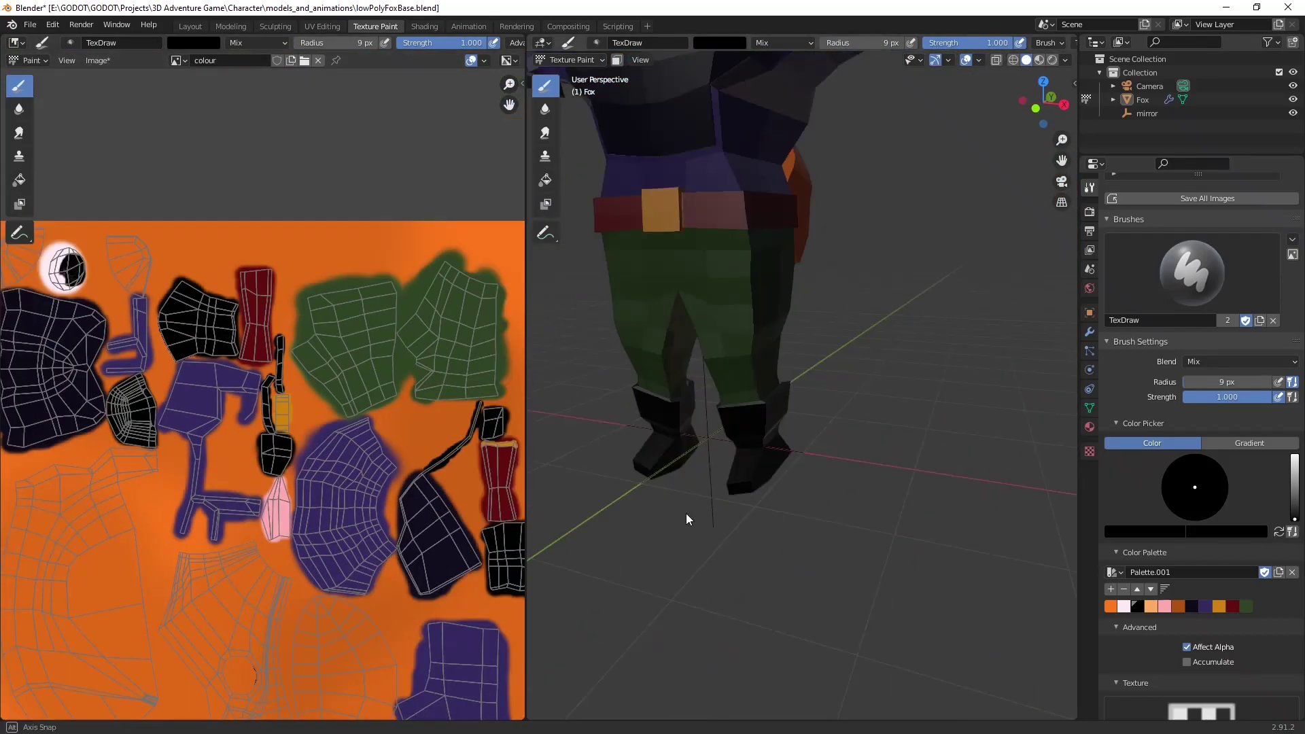
Step: Paint the tail tip pale pink, then undo a trial orange stroke on the lower tail
middle_click_drag(686, 513, 777, 430)
scroll(275, 449, "up", 5)
mouse_move(336, 306)
left_mouse_down()
mouse_move(274, 443)
mouse_move(423, 523)
left_mouse_up()
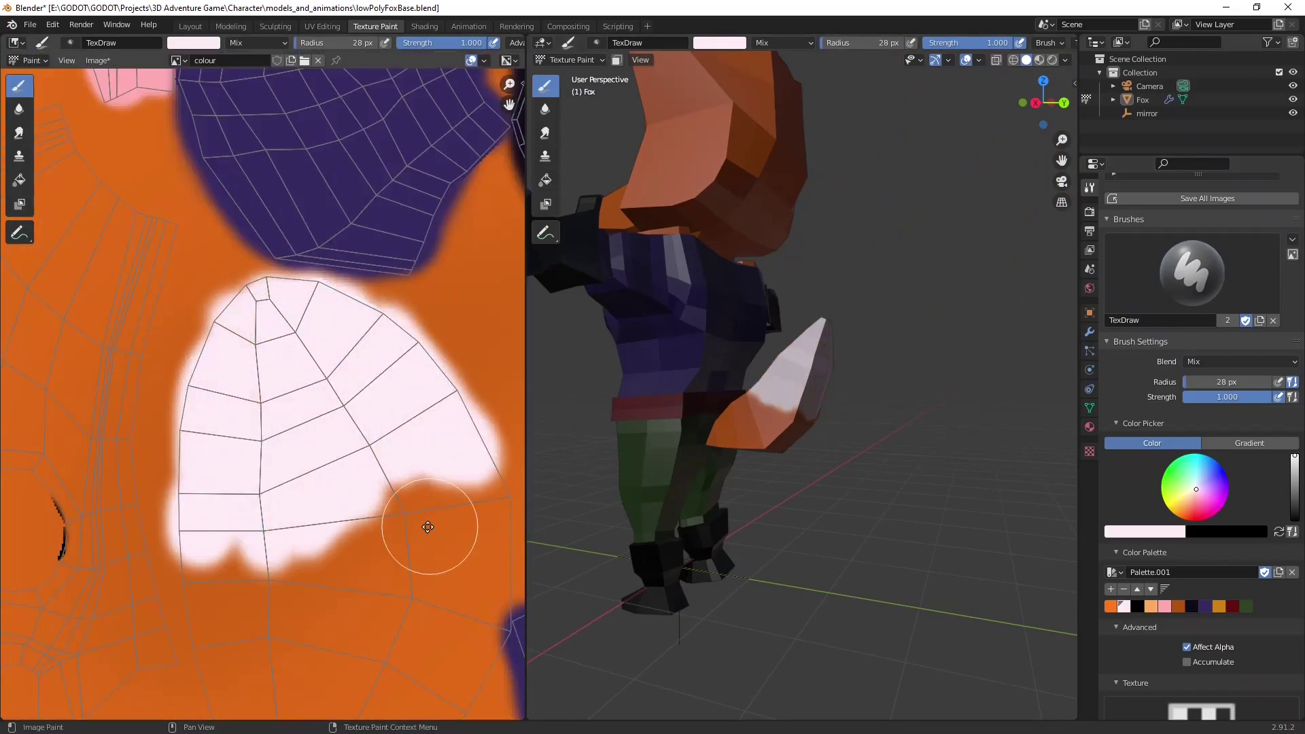
scroll(145, 437, "up", 2)
left_click_drag(146, 437, 306, 469)
key("f")
key("s")
mouse_move(194, 419)
left_mouse_down()
mouse_move(133, 501)
mouse_move(282, 381)
mouse_move(282, 344)
left_mouse_up()
key("ctrl+z")
Step: Paint red streaks into the tail fur, then pale streaks at the tip using Darken blend
left_click_drag(336, 266, 371, 353)
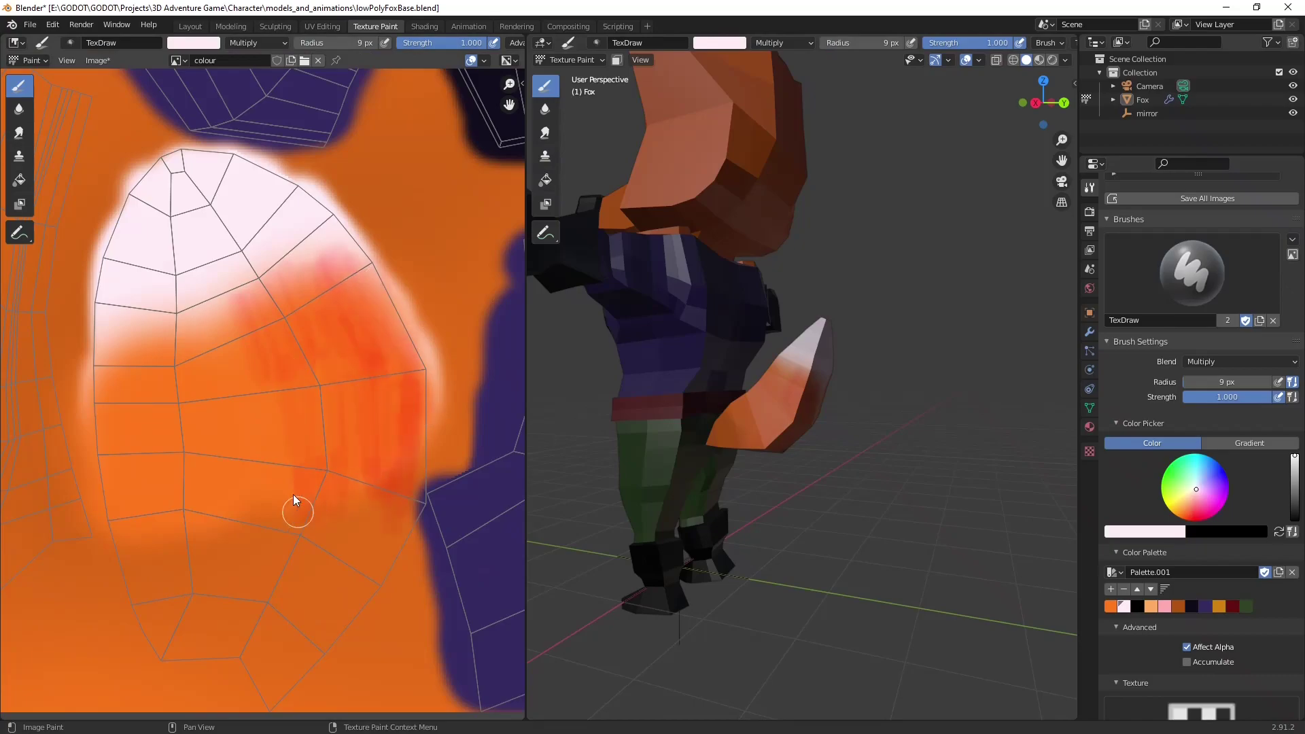
middle_click_drag(775, 428, 851, 472)
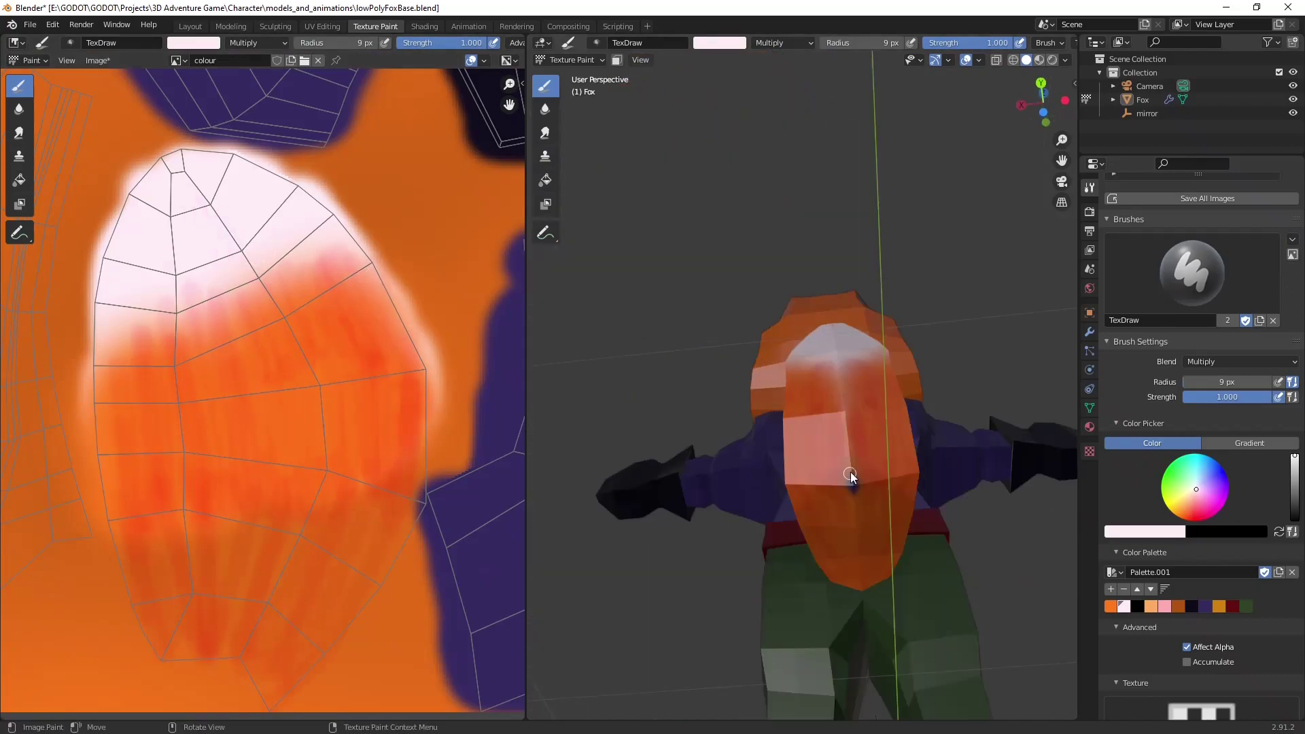
scroll(850, 472, "up", 3)
key("s")
scroll(93, 340, "up", 3)
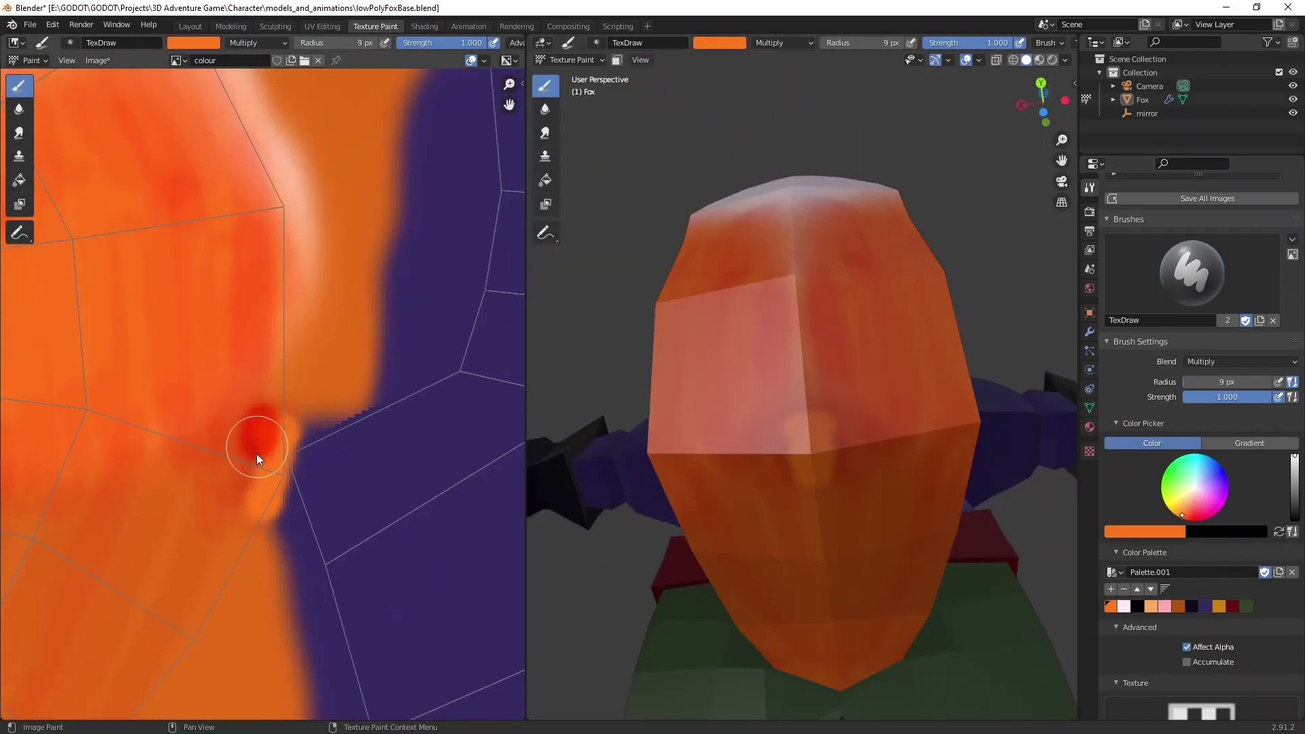
scroll(286, 400, "down", 3)
key("s")
scroll(252, 460, "up", 3)
left_click(243, 41)
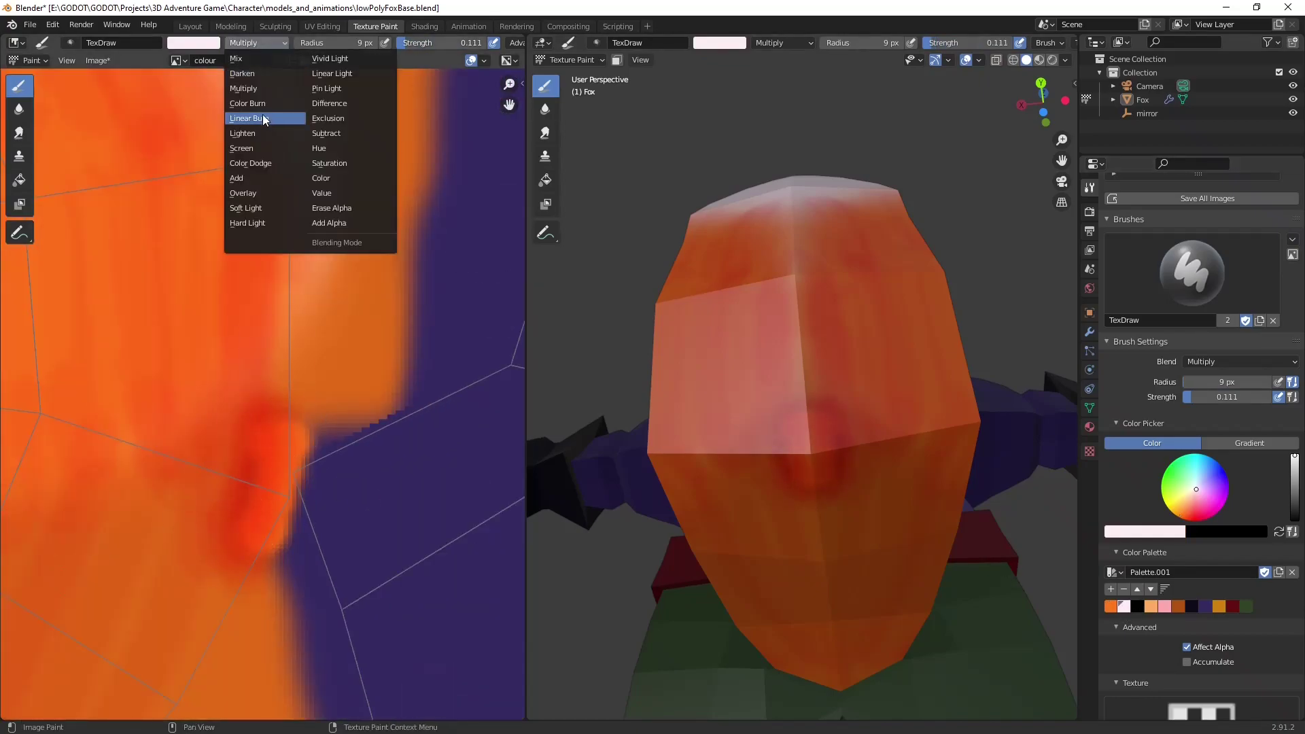
left_click(248, 197)
middle_click_drag(795, 459, 866, 513)
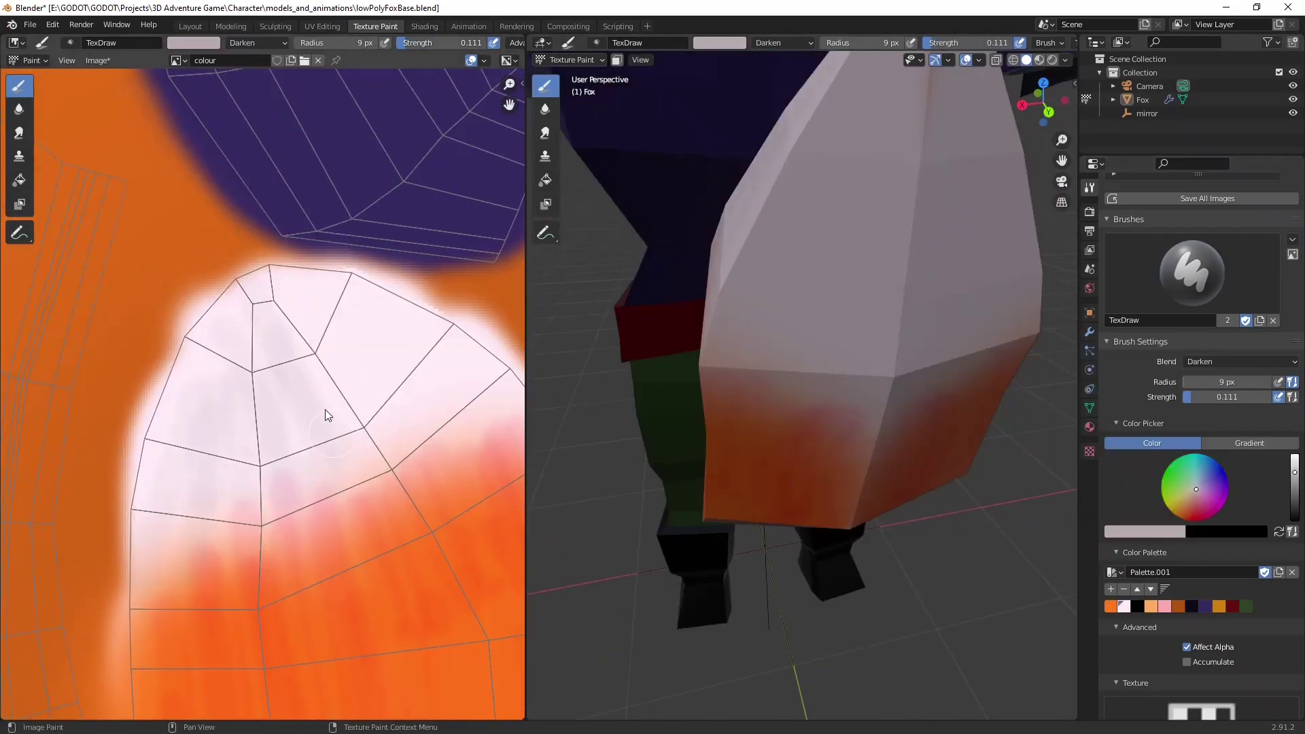
scroll(326, 415, "down", 3)
scroll(967, 342, "down", 3)
scroll(760, 361, "down", 4)
middle_click_drag(760, 361, 801, 363)
scroll(801, 363, "up", 5)
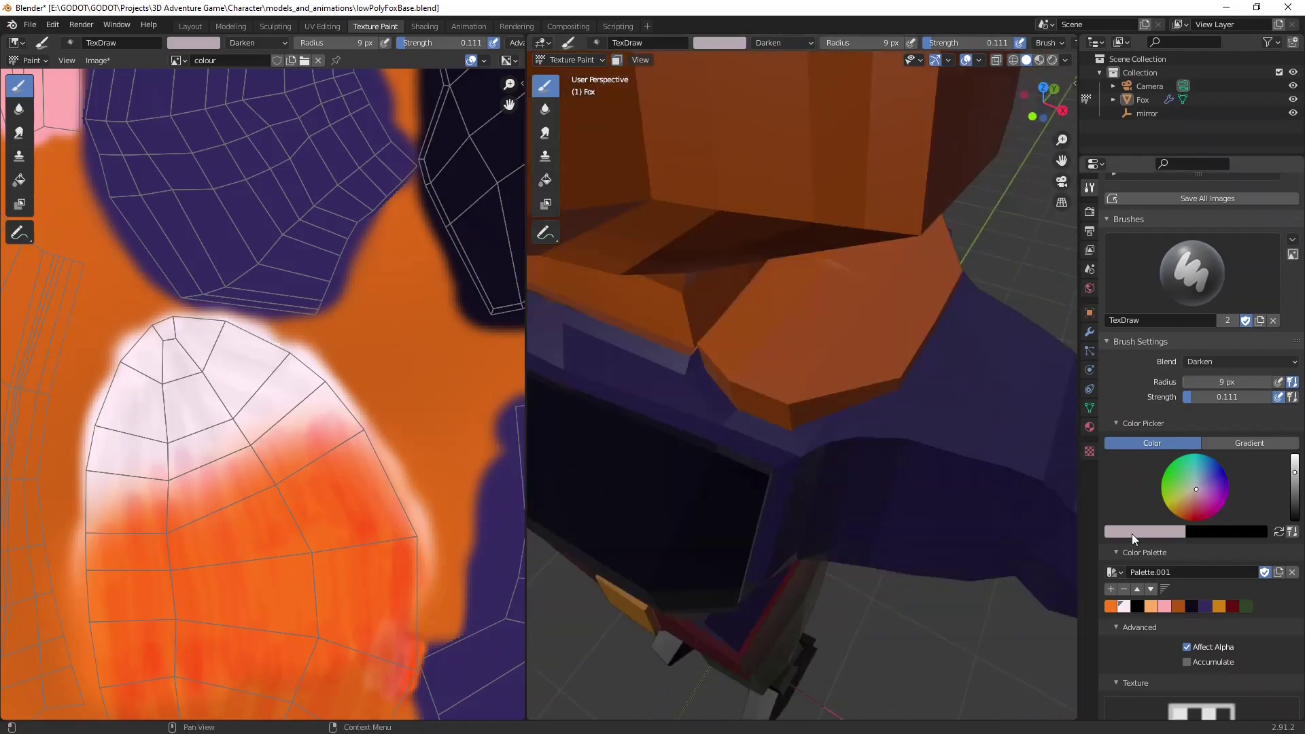
scroll(285, 408, "down", 3)
scroll(316, 210, "up", 4)
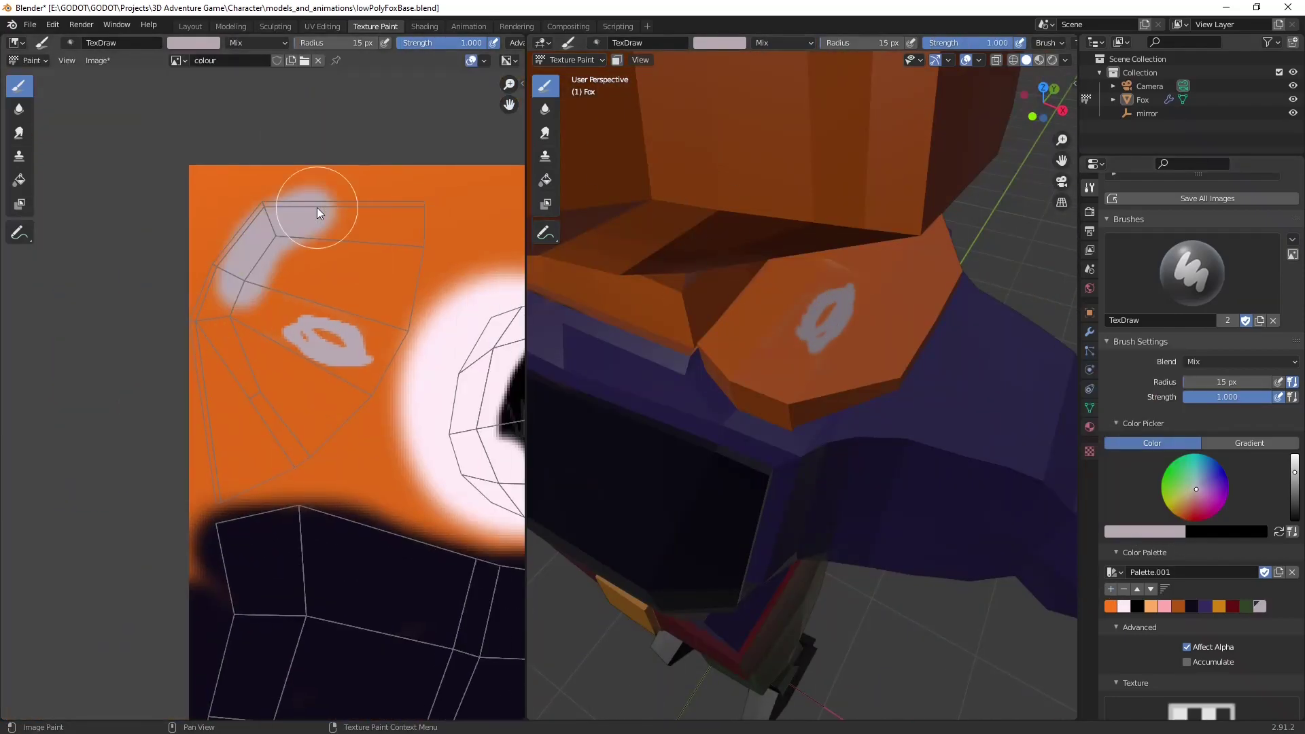
Step: Paint the chest UV island grey and the collar strip under the muzzle white
mouse_move(315, 211)
left_mouse_down()
mouse_move(261, 329)
mouse_move(358, 272)
left_mouse_up()
scroll(358, 267, "down", 1)
left_click_drag(318, 459, 346, 344)
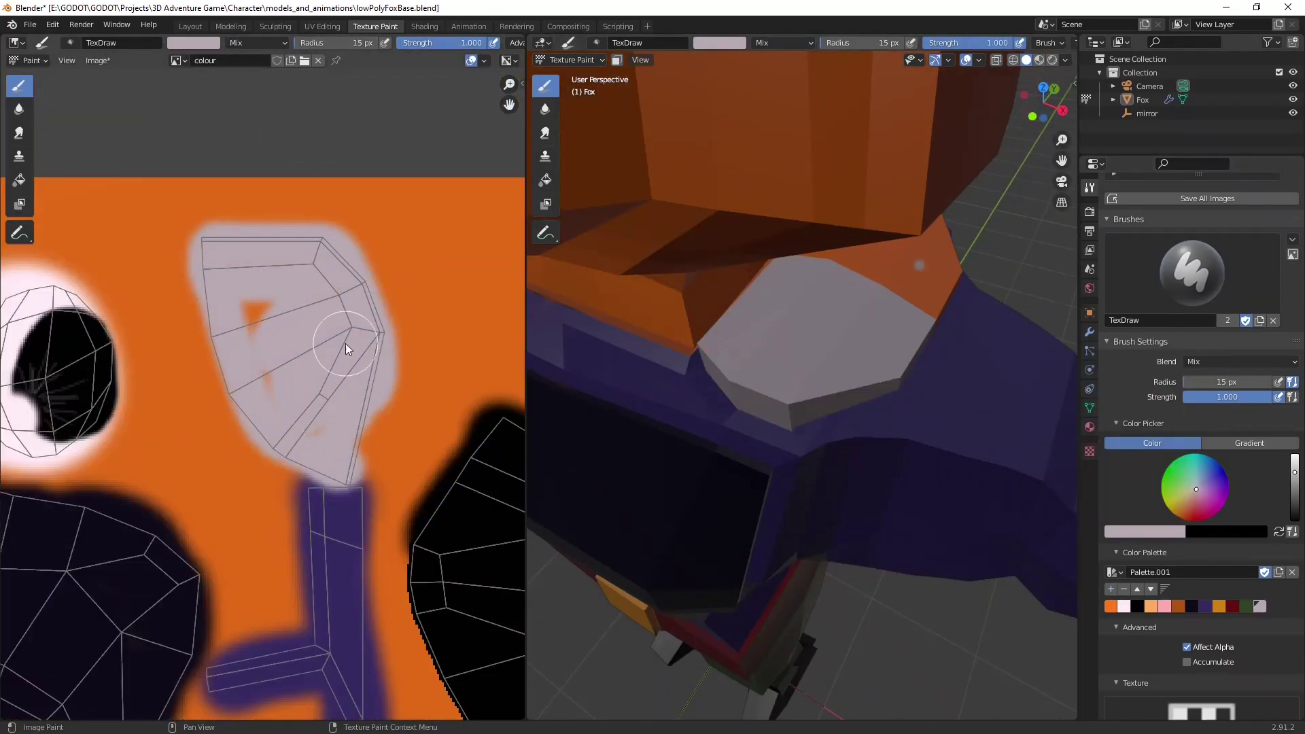
scroll(800, 388, "down", 3)
scroll(800, 306, "up", 4)
scroll(306, 306, "down", 2)
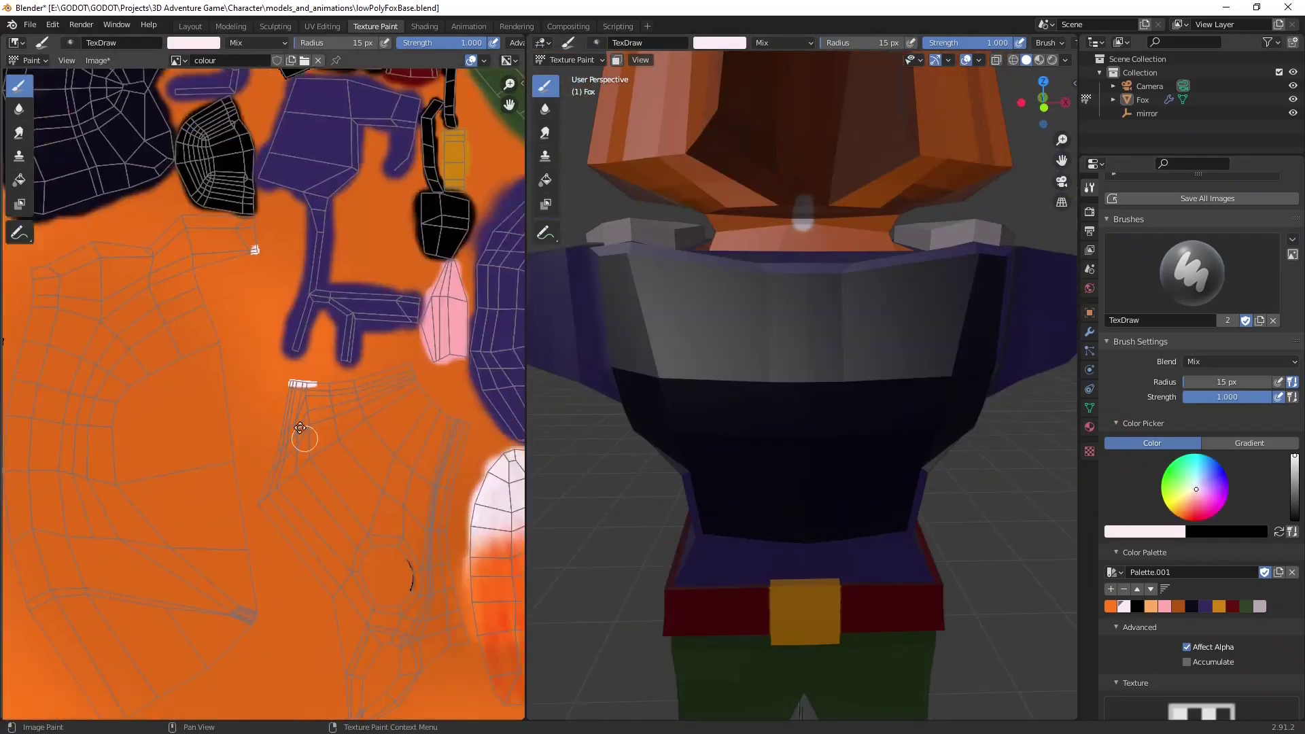
scroll(277, 289, "up", 3)
left_click_drag(278, 284, 245, 331)
middle_click_drag(775, 305, 866, 197)
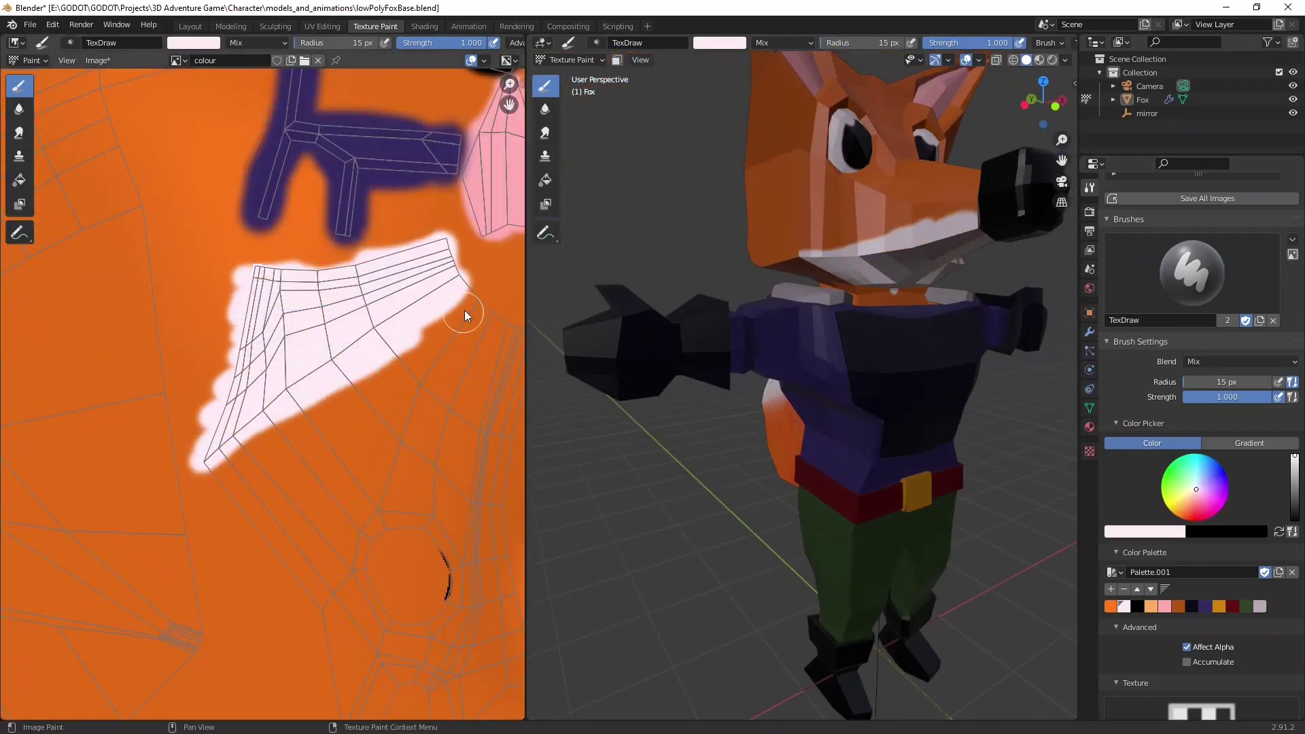
middle_click_drag(653, 307, 813, 263)
scroll(812, 264, "up", 3)
scroll(212, 260, "down", 2)
scroll(212, 261, "up", 3)
scroll(350, 492, "down", 3)
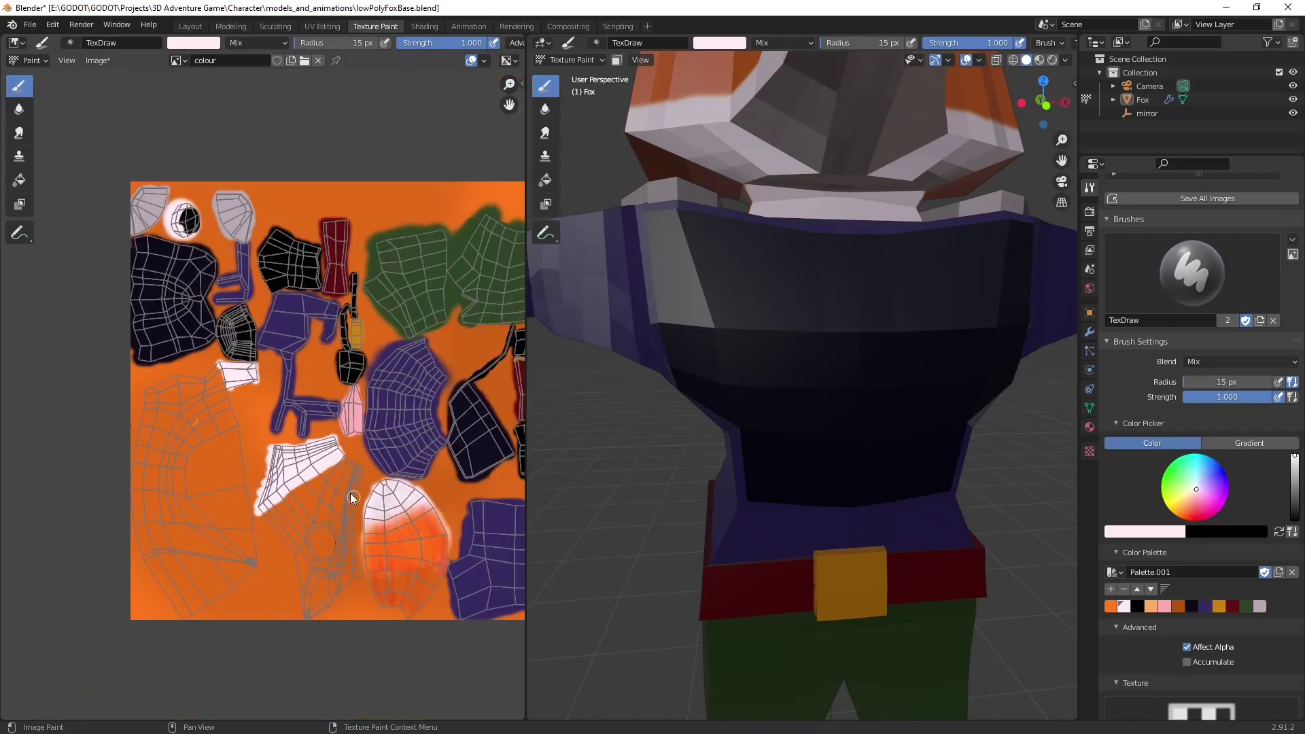
middle_click_drag(714, 408, 876, 367)
left_click(1179, 607)
scroll(735, 325, "down", 3)
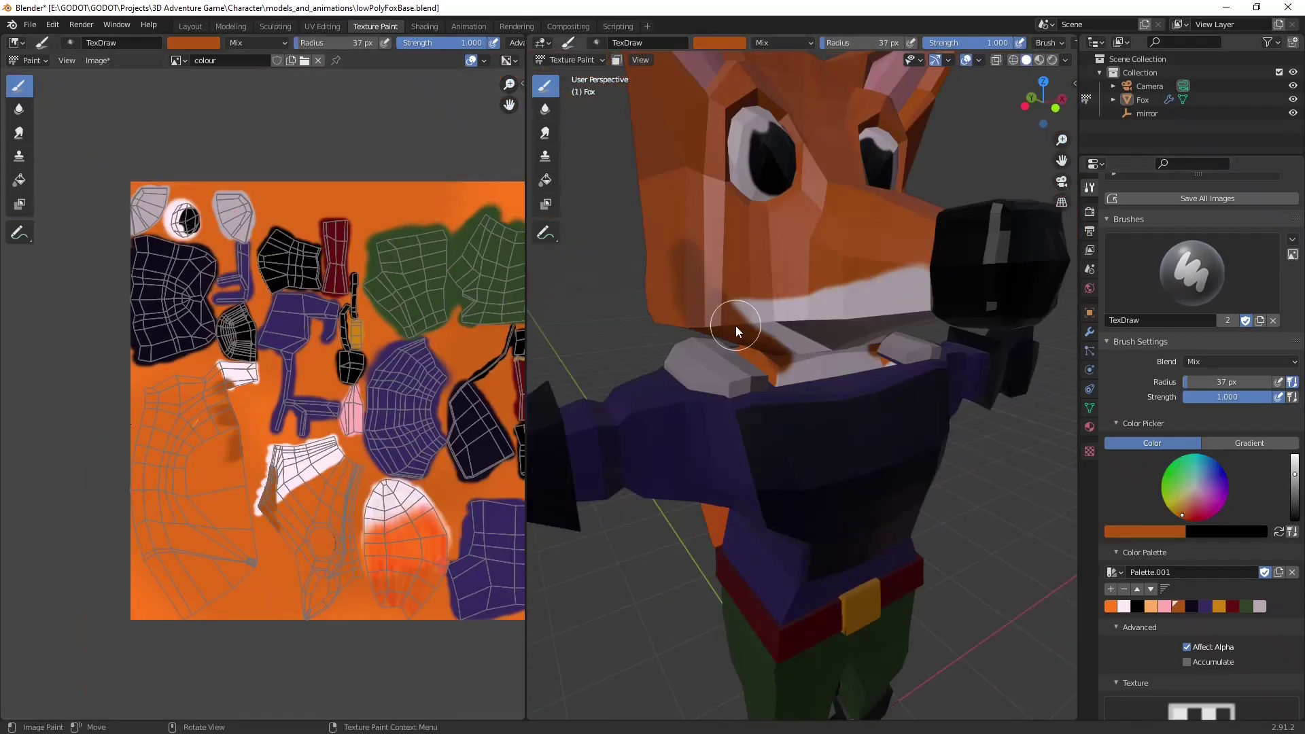
Step: Paint a dark brow above the fox's eye
middle_click_drag(769, 310, 770, 236, "shift")
scroll(741, 212, "down", 3)
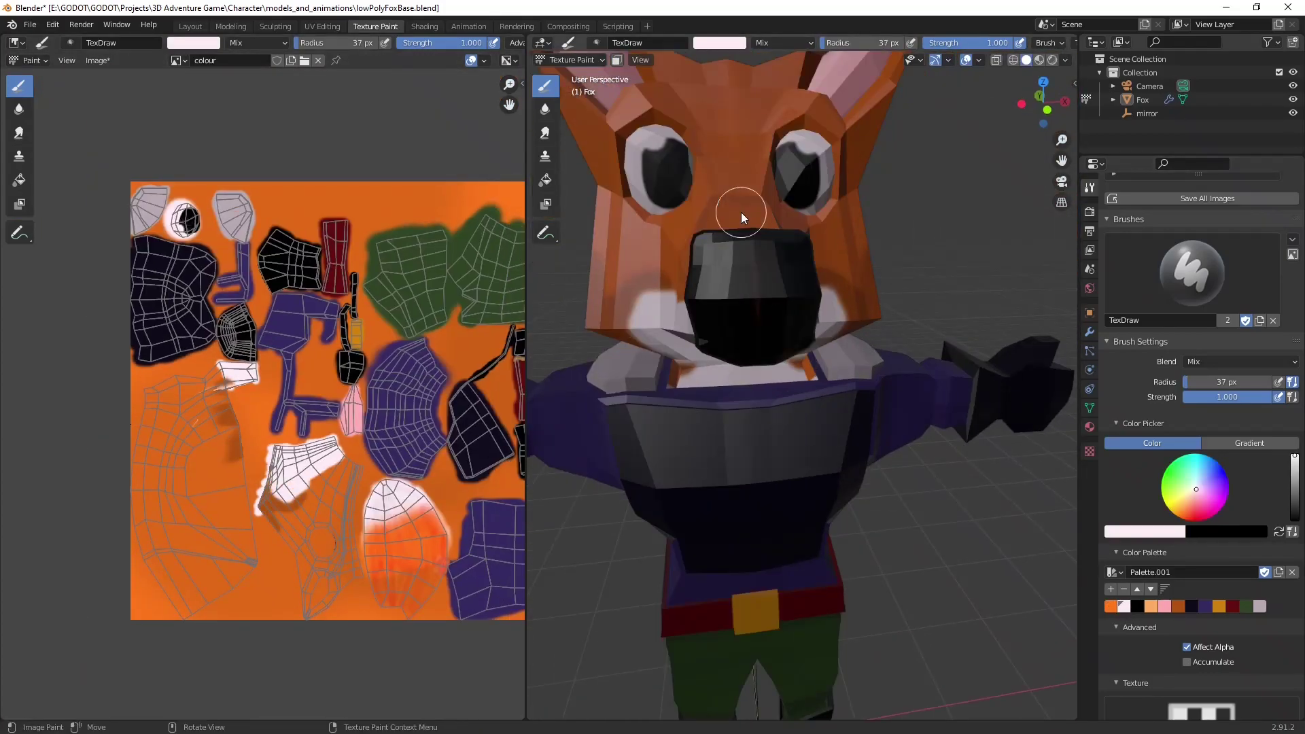
key("s")
scroll(741, 212, "up", 4)
scroll(737, 311, "up", 3)
middle_click_drag(737, 311, 820, 336)
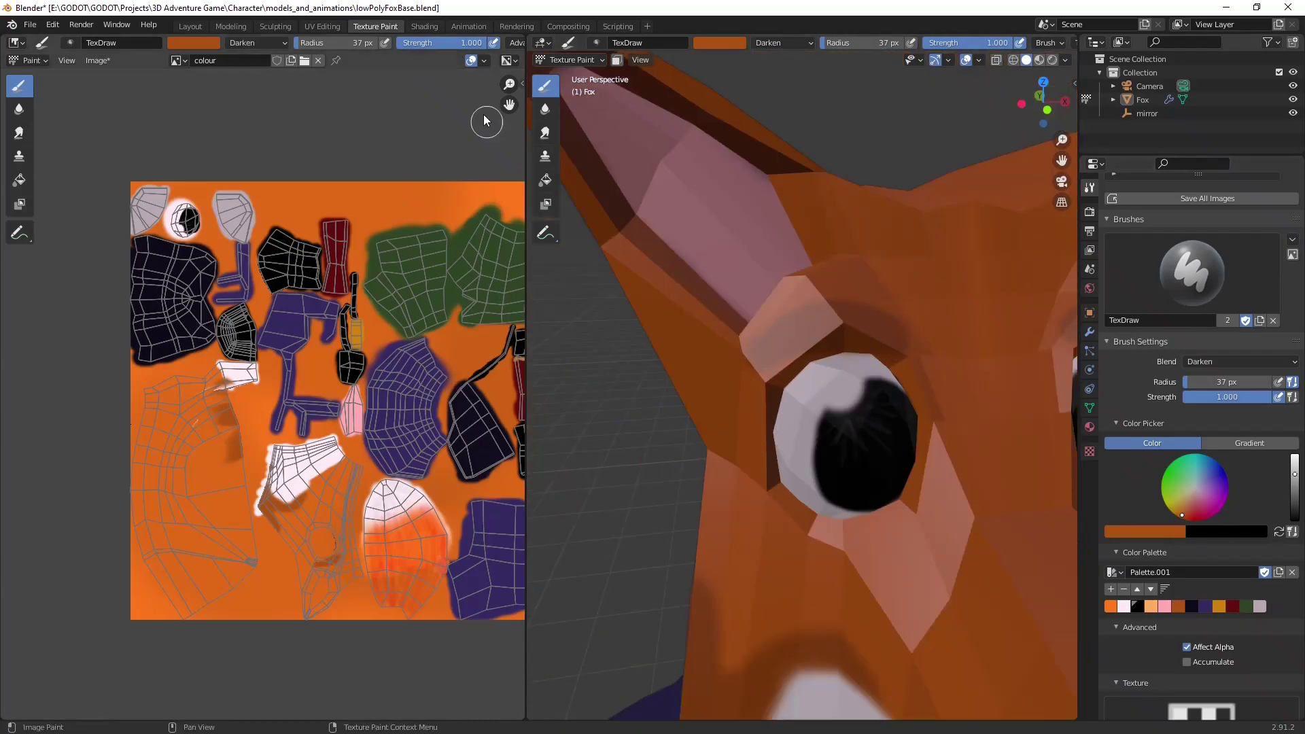
scroll(683, 329, "up", 3)
scroll(683, 330, "down", 2)
left_click_drag(571, 392, 830, 370)
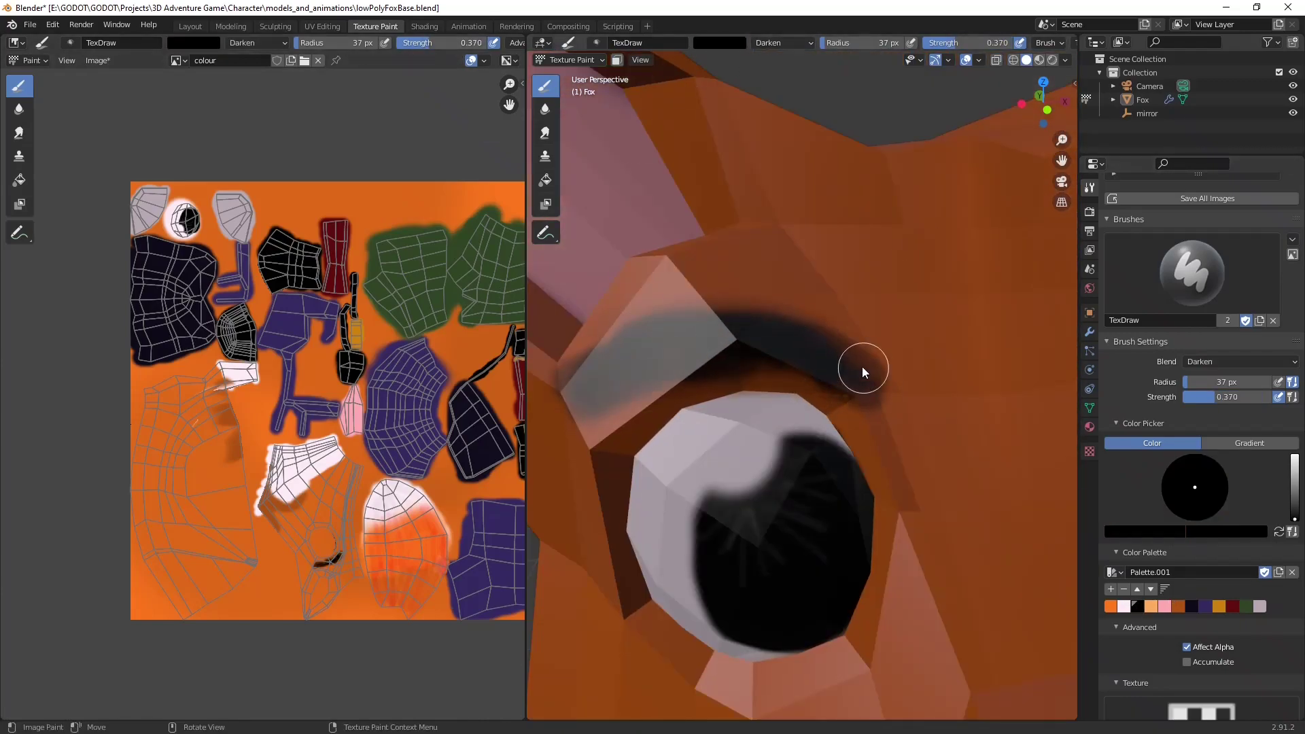
scroll(773, 411, "down", 4)
scroll(771, 411, "up", 4)
scroll(744, 143, "up", 2)
Step: Shade the fox's face with lighter orange sampled from the ear area
key("s")
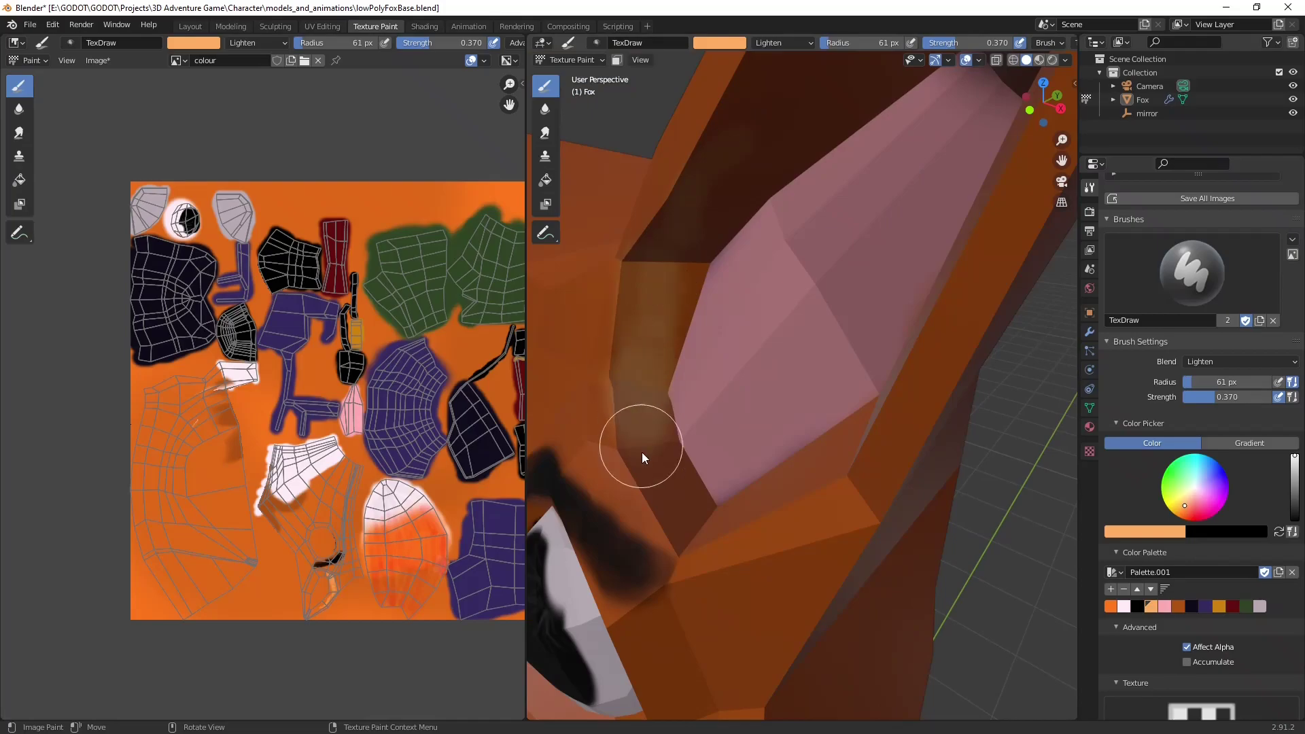
scroll(226, 289, "up", 3)
scroll(792, 451, "down", 3)
scroll(148, 255, "up", 2)
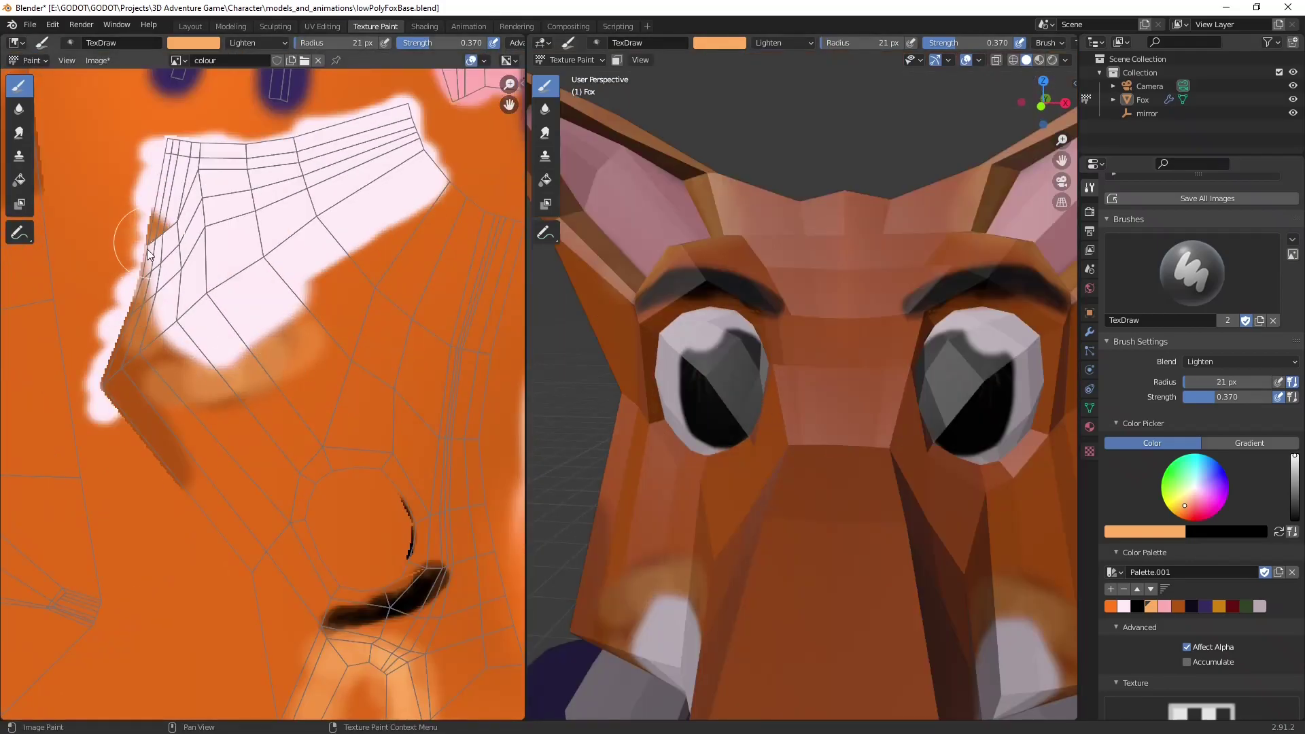
middle_click_drag(148, 255, 292, 336)
mouse_move(292, 335)
left_mouse_down()
mouse_move(359, 460)
mouse_move(111, 501)
mouse_move(403, 647)
left_mouse_up()
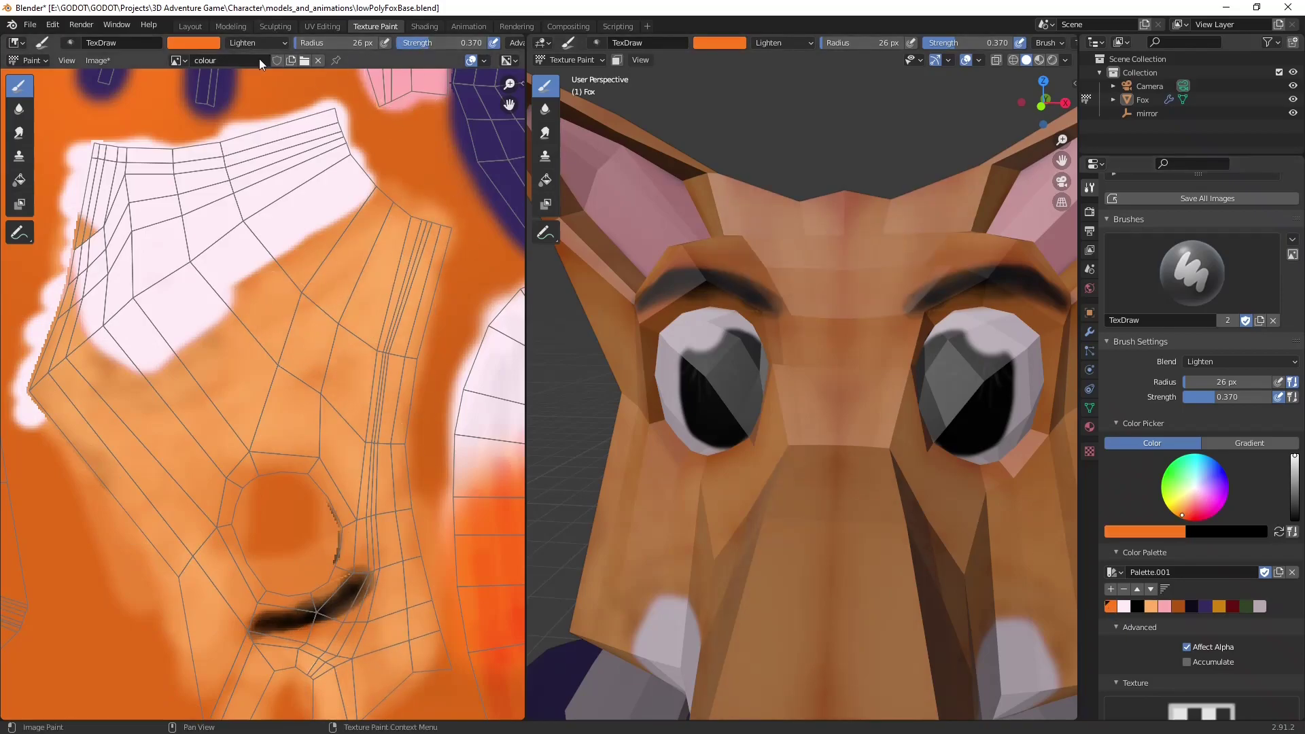
mouse_move(249, 349)
left_mouse_down()
mouse_move(375, 340)
mouse_move(290, 302)
left_mouse_up()
scroll(248, 370, "down", 2)
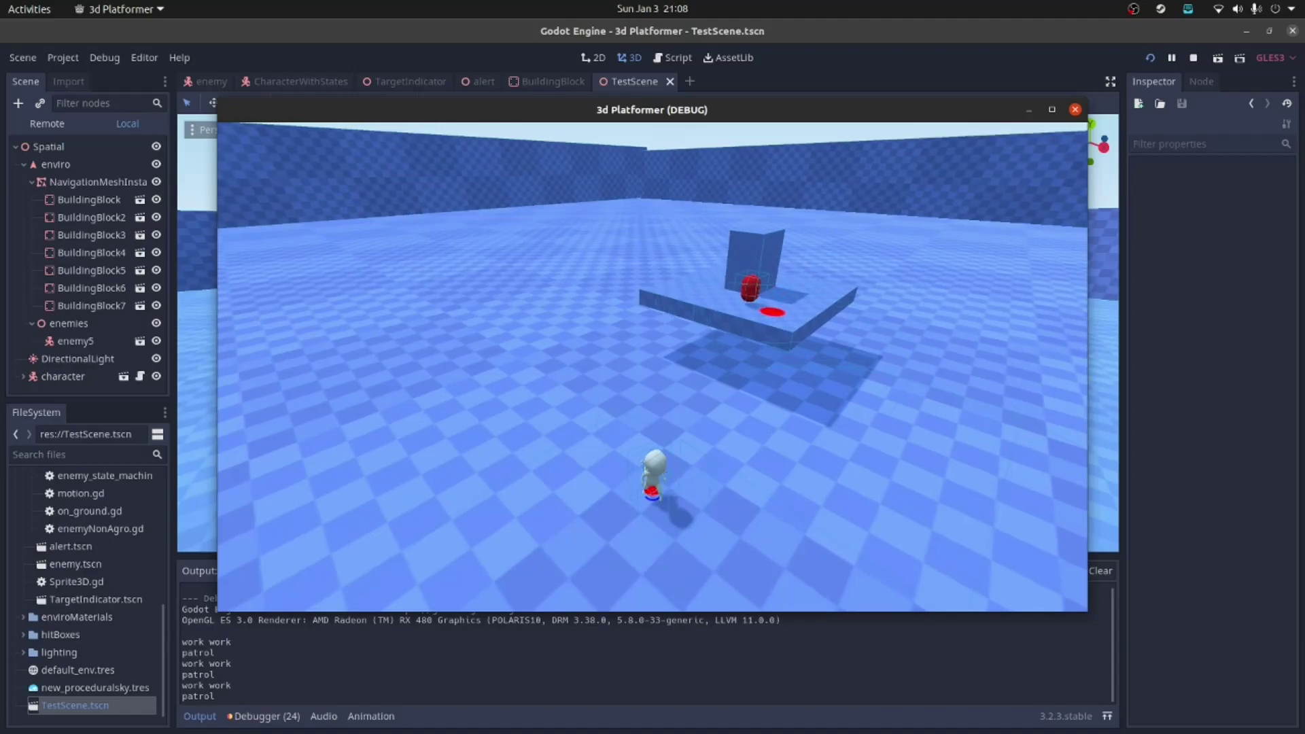
Step: Walk and jump the character over the raised green platforms and into the pine trees
key("w")
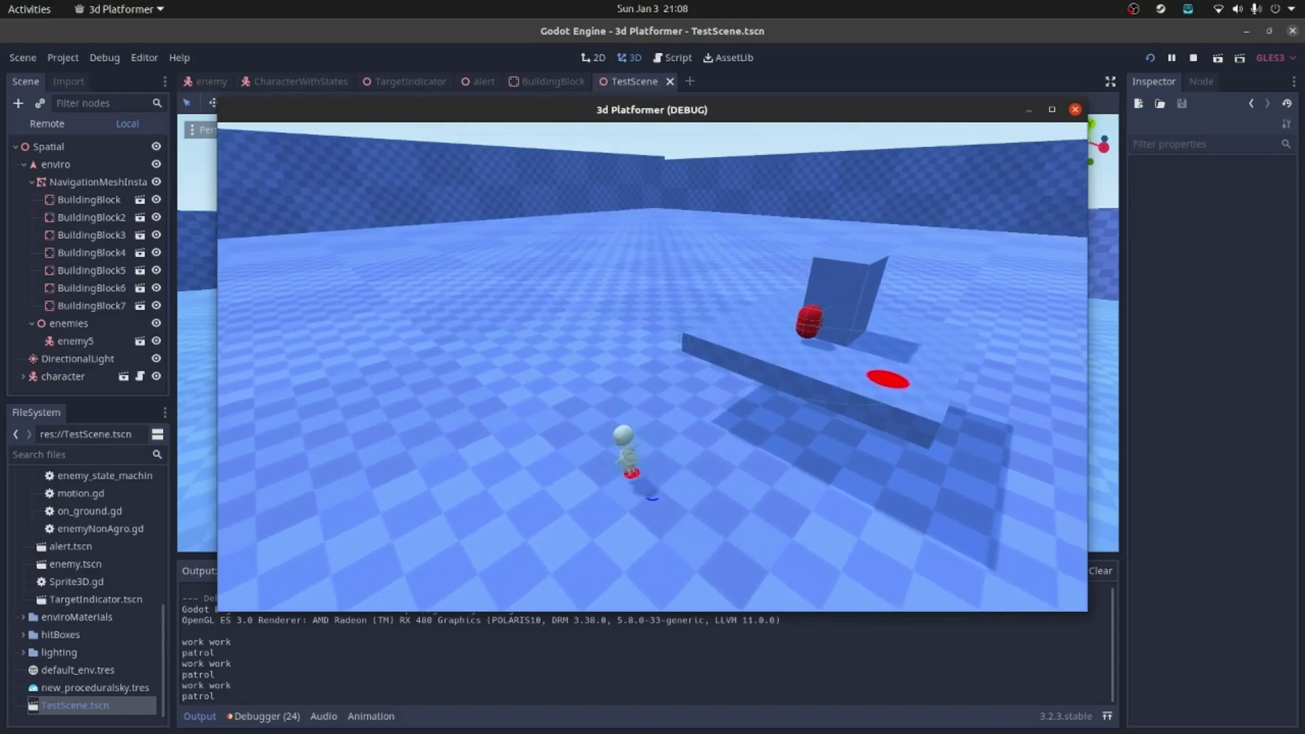
key("d")
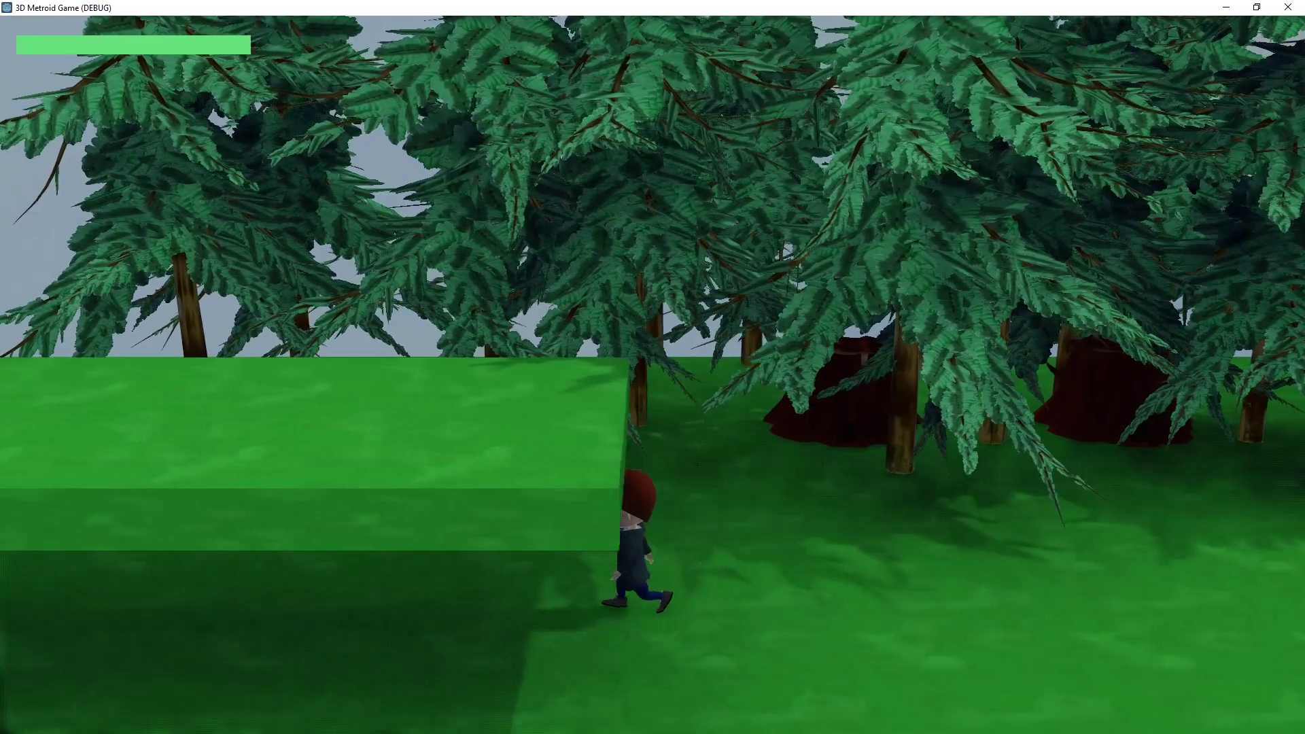
key("a")
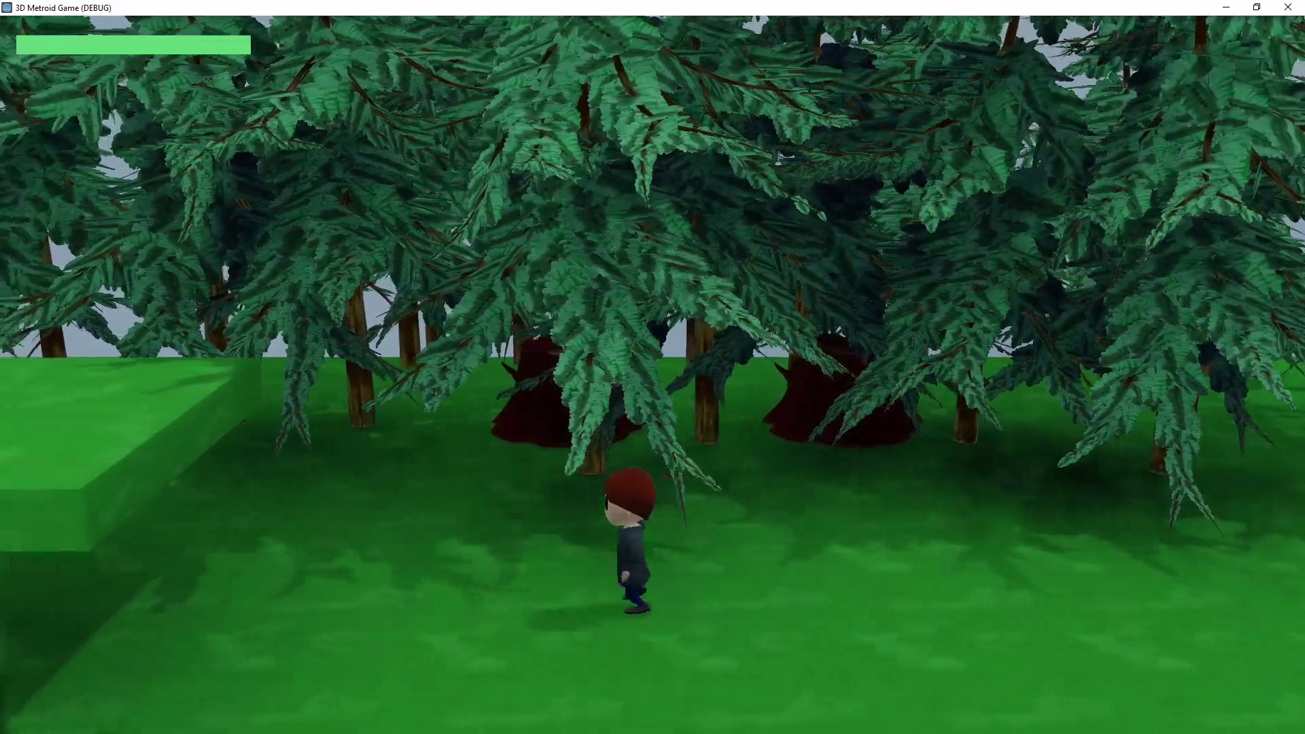
key("space")
key("d")
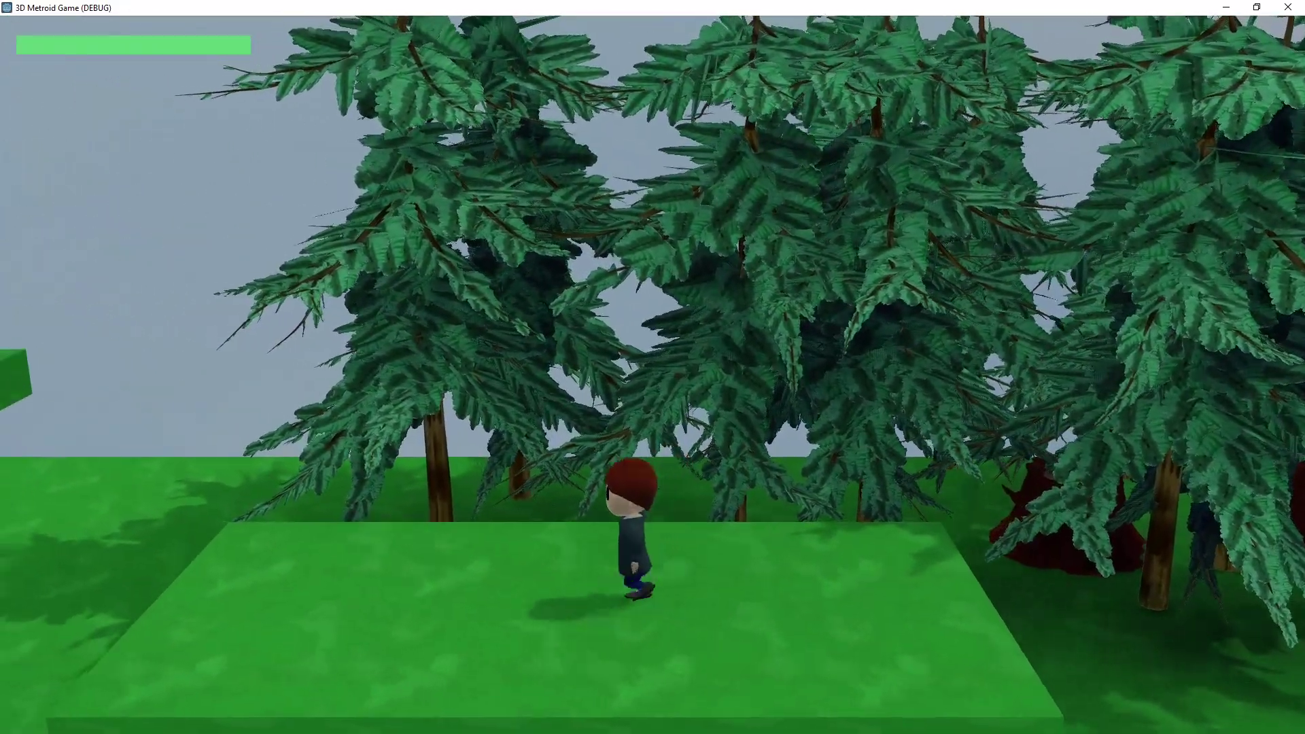
key("space")
key("a")
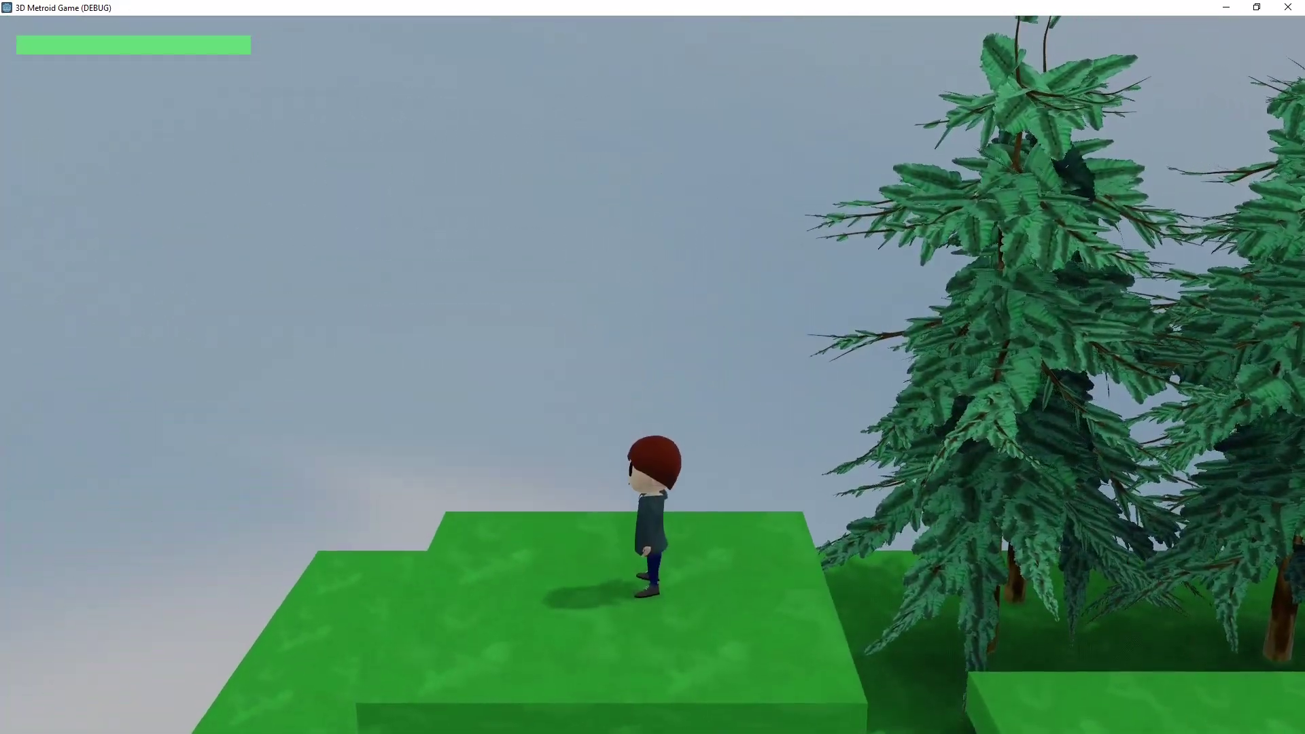
key("d")
key("space")
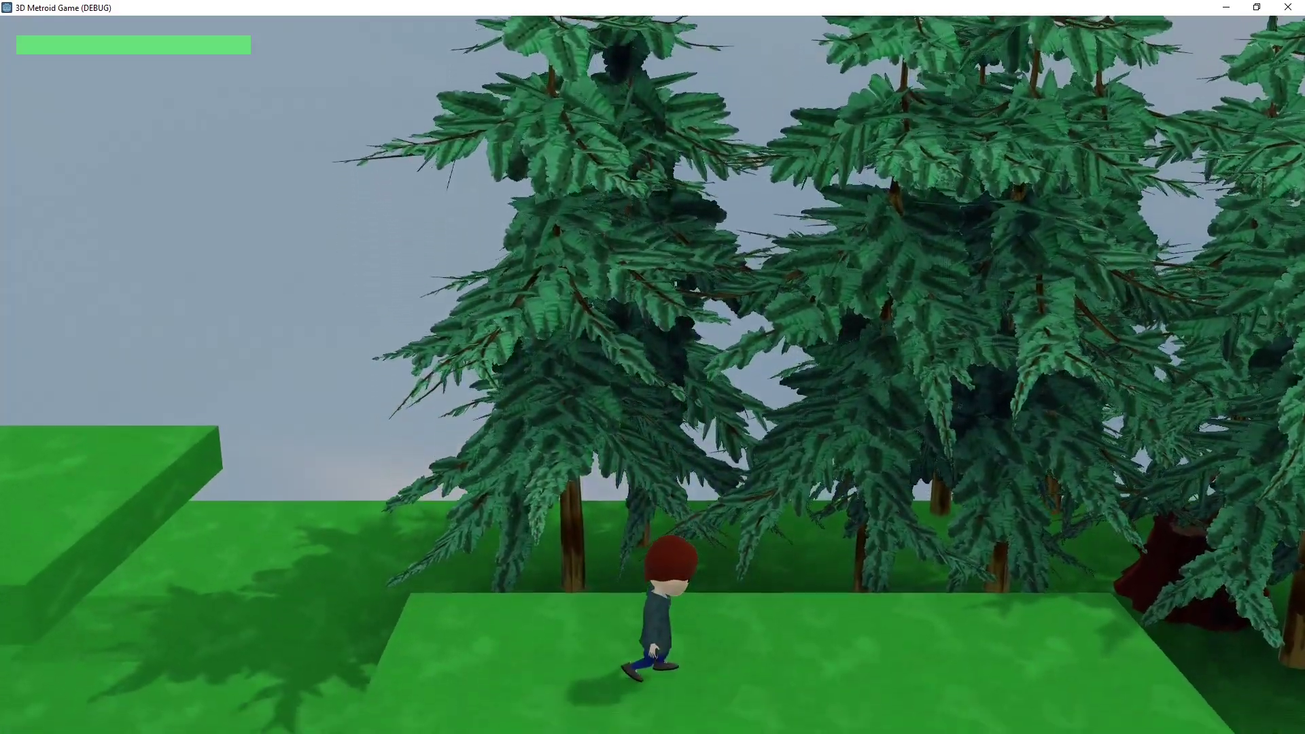
key("d")
key("w")
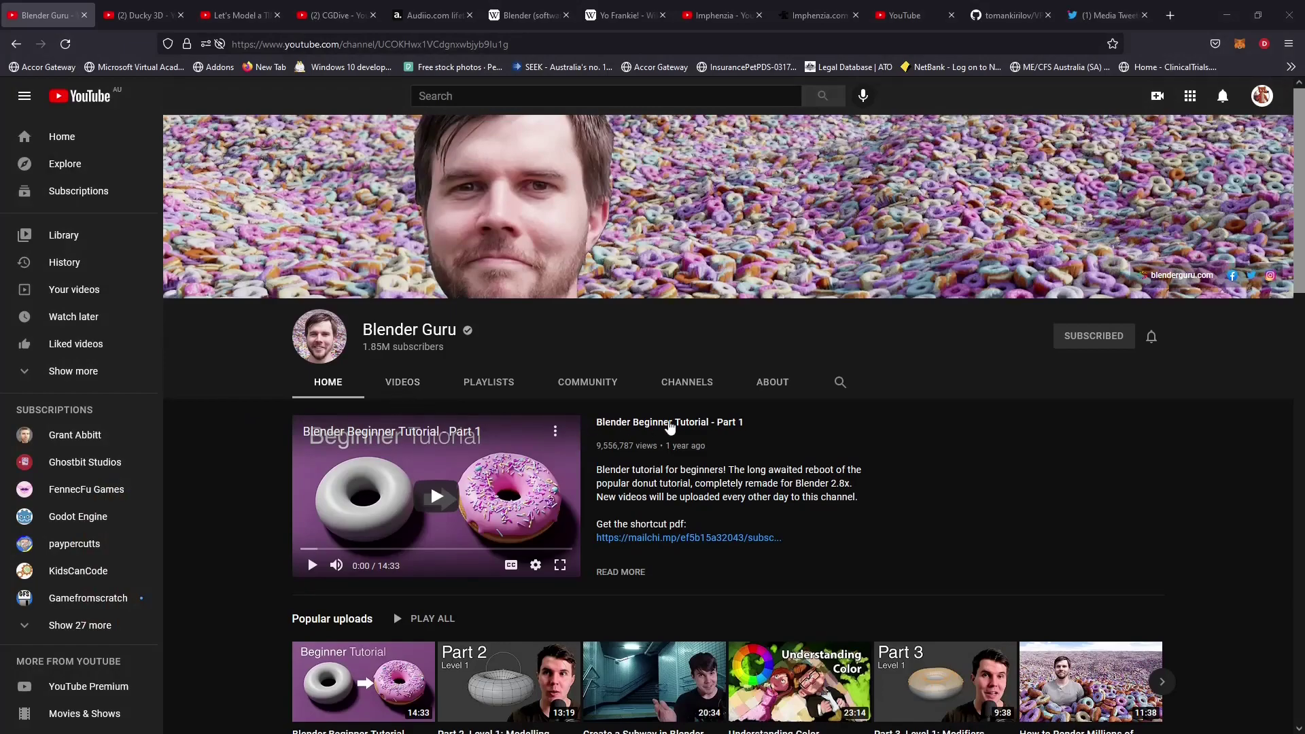
Step: Play the Blender Beginner Tutorial - Part 1 video from the channel page
left_click(679, 426)
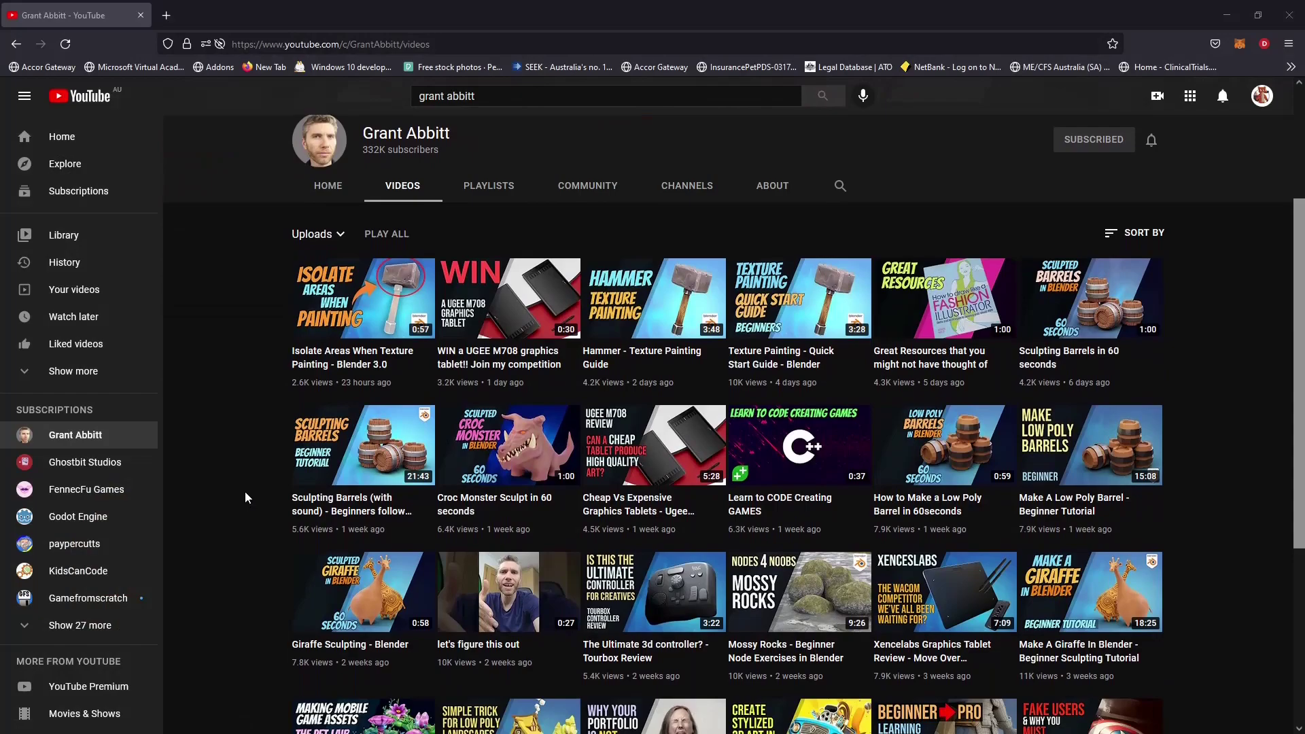
scroll(246, 480, "down", 1)
scroll(246, 469, "up", 1)
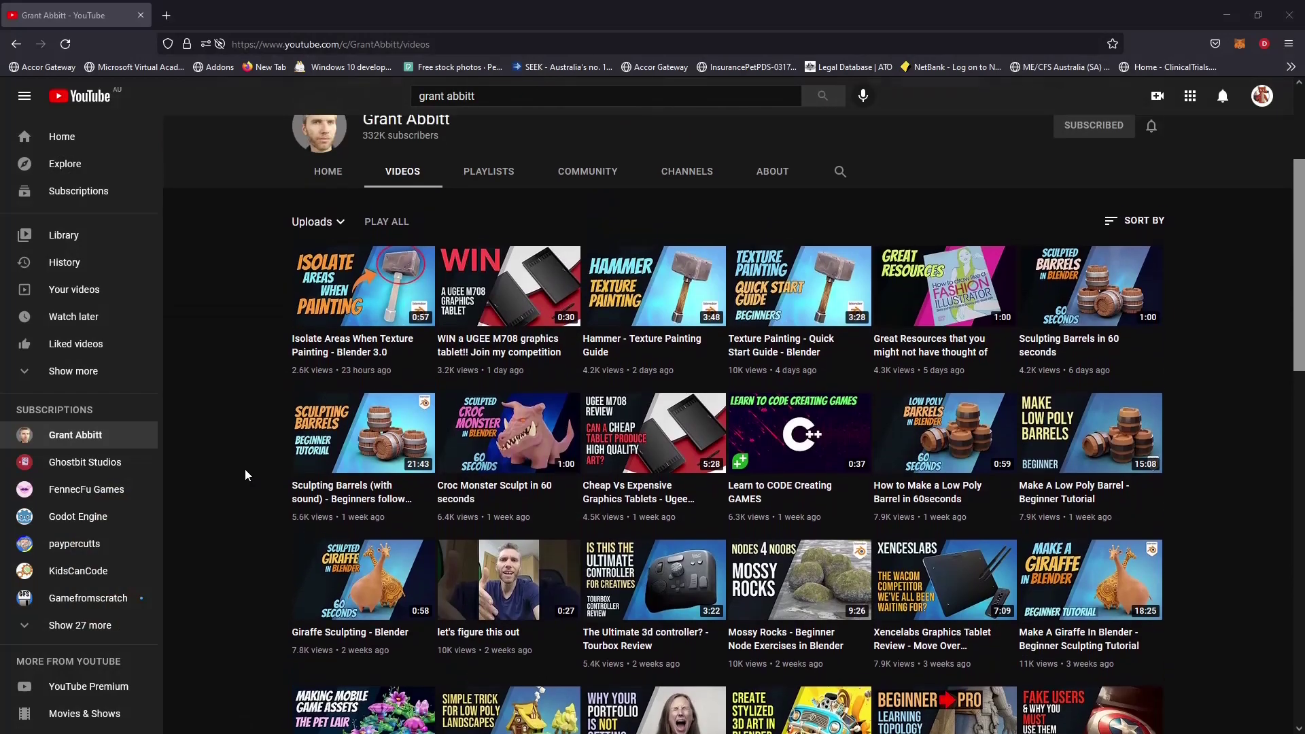
scroll(239, 473, "down", 2)
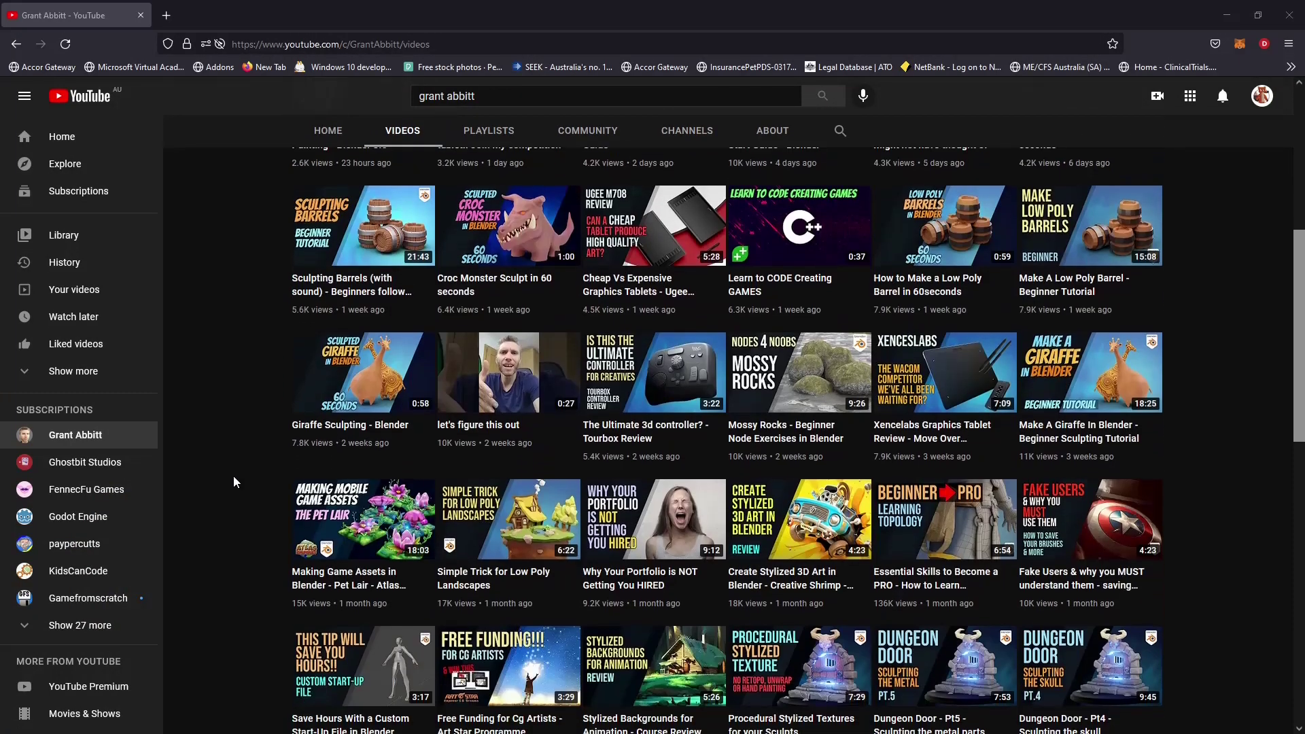
scroll(227, 477, "down", 1)
scroll(227, 479, "down", 1)
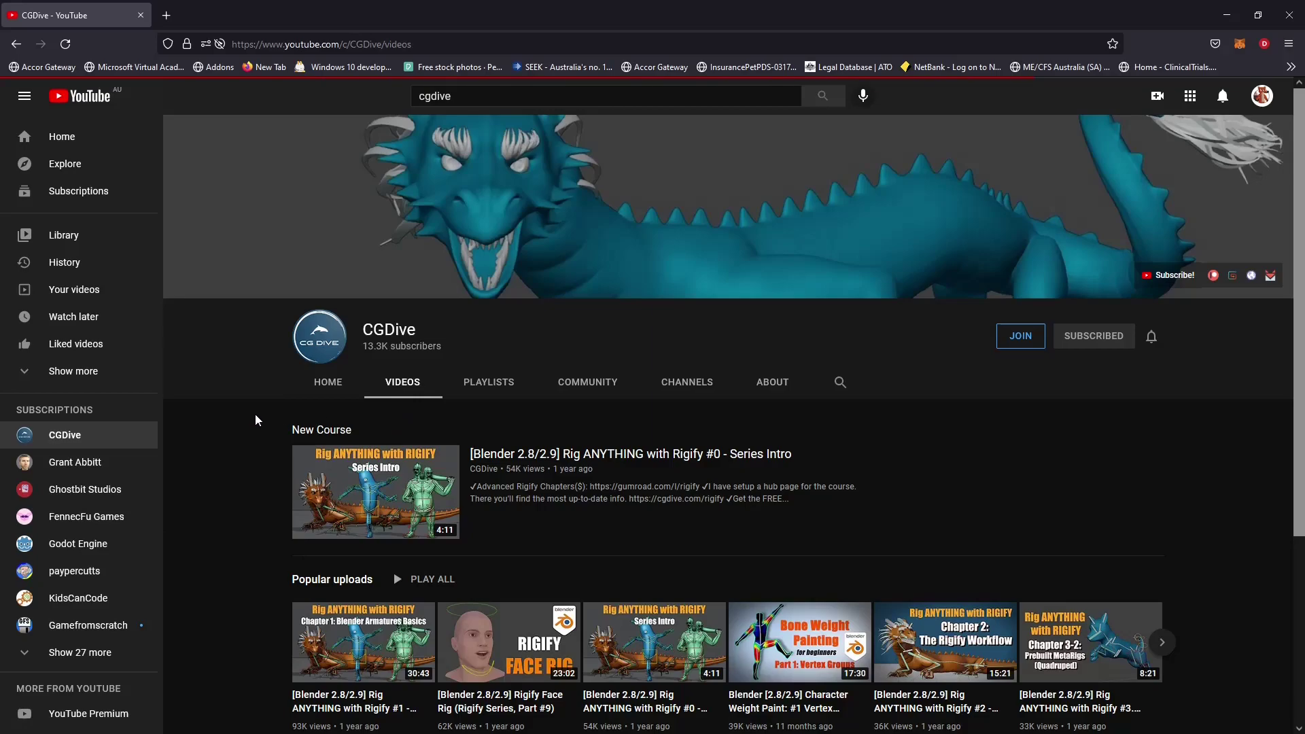
scroll(254, 419, "down", 2)
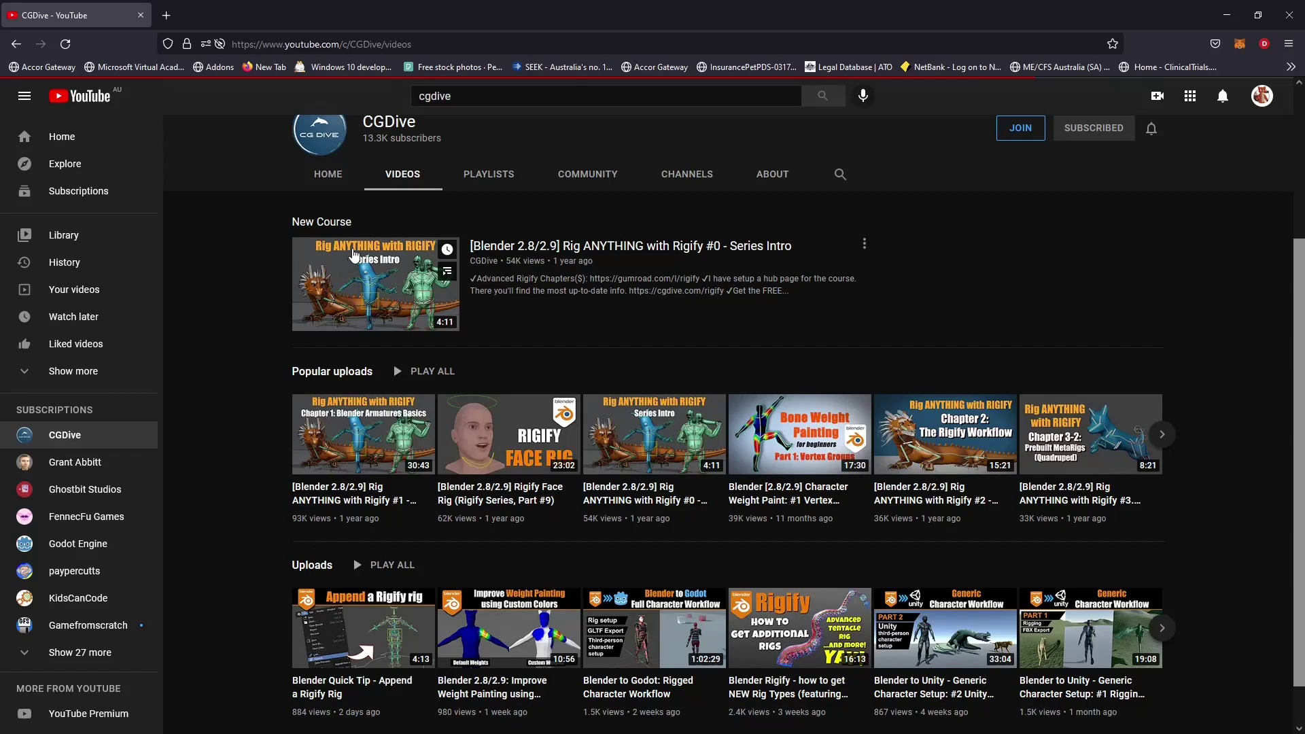
scroll(273, 366, "down", 1)
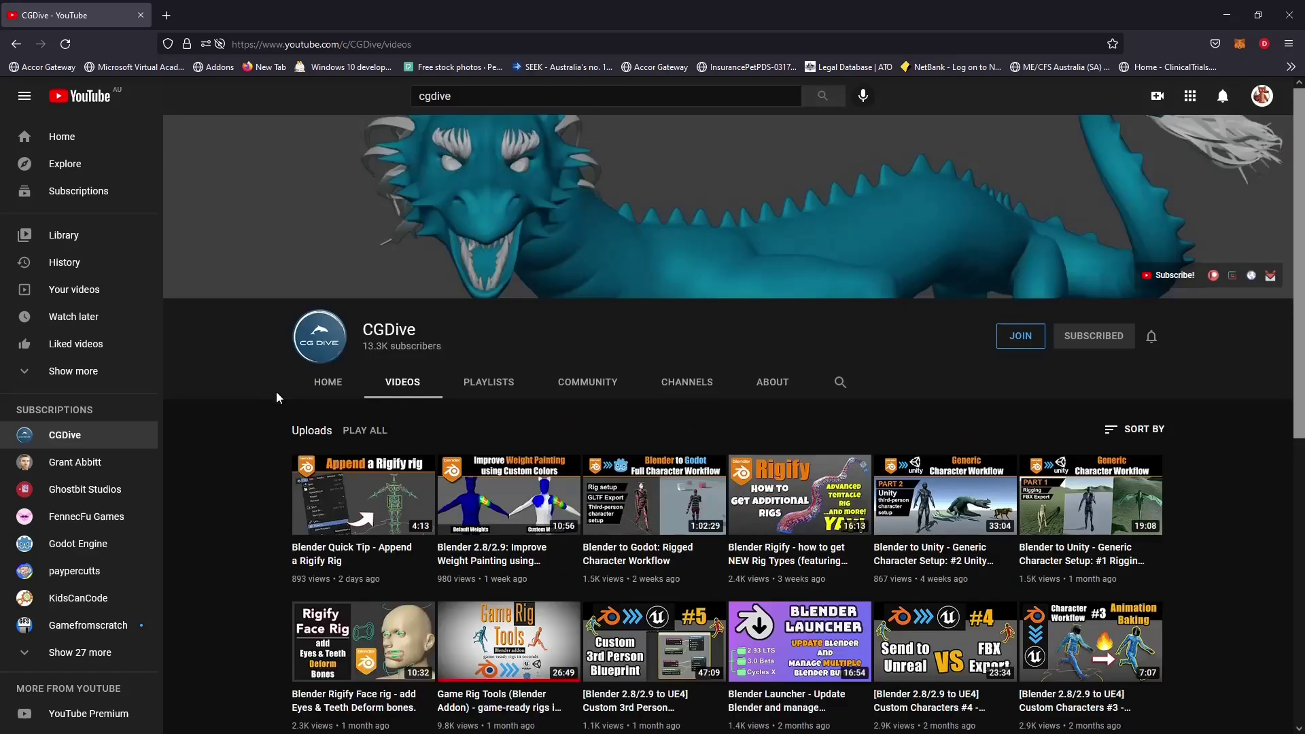
scroll(277, 391, "down", 2)
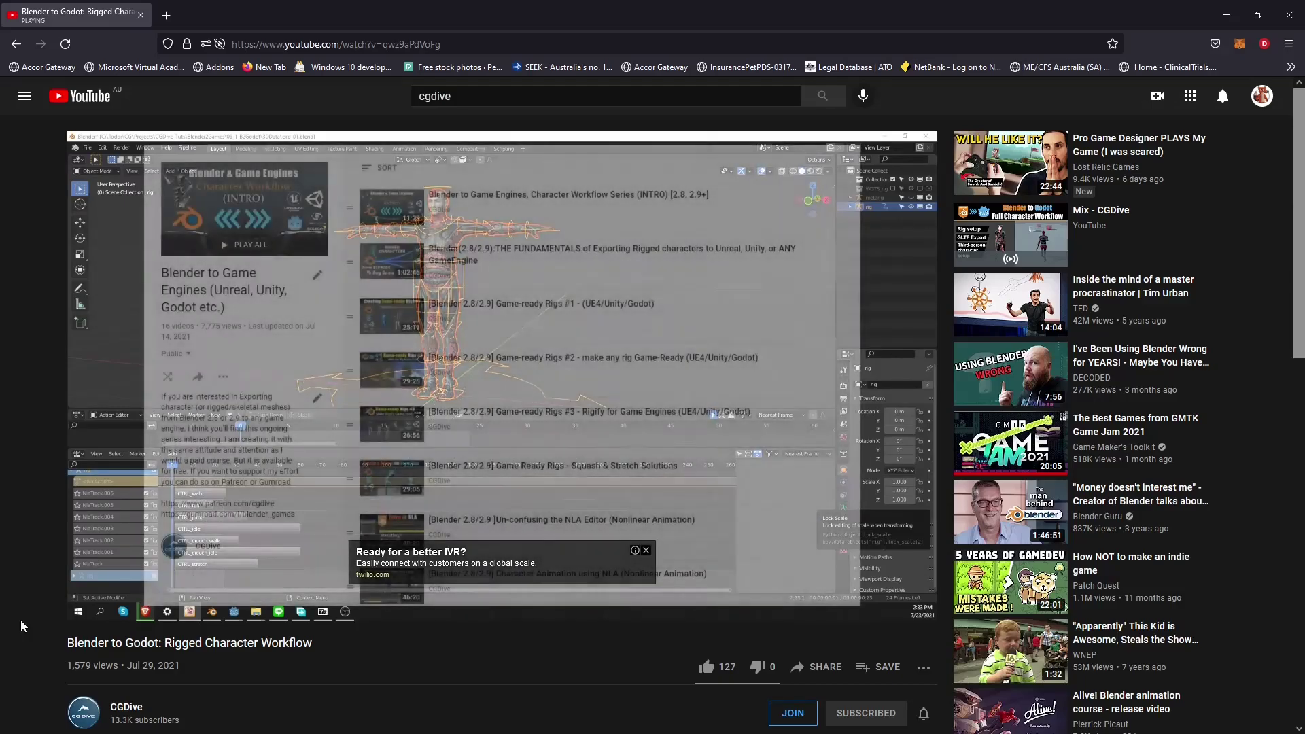
Step: Skip the video ahead to the rigged character shown inside Godot
left_click(408, 592)
left_click(435, 592)
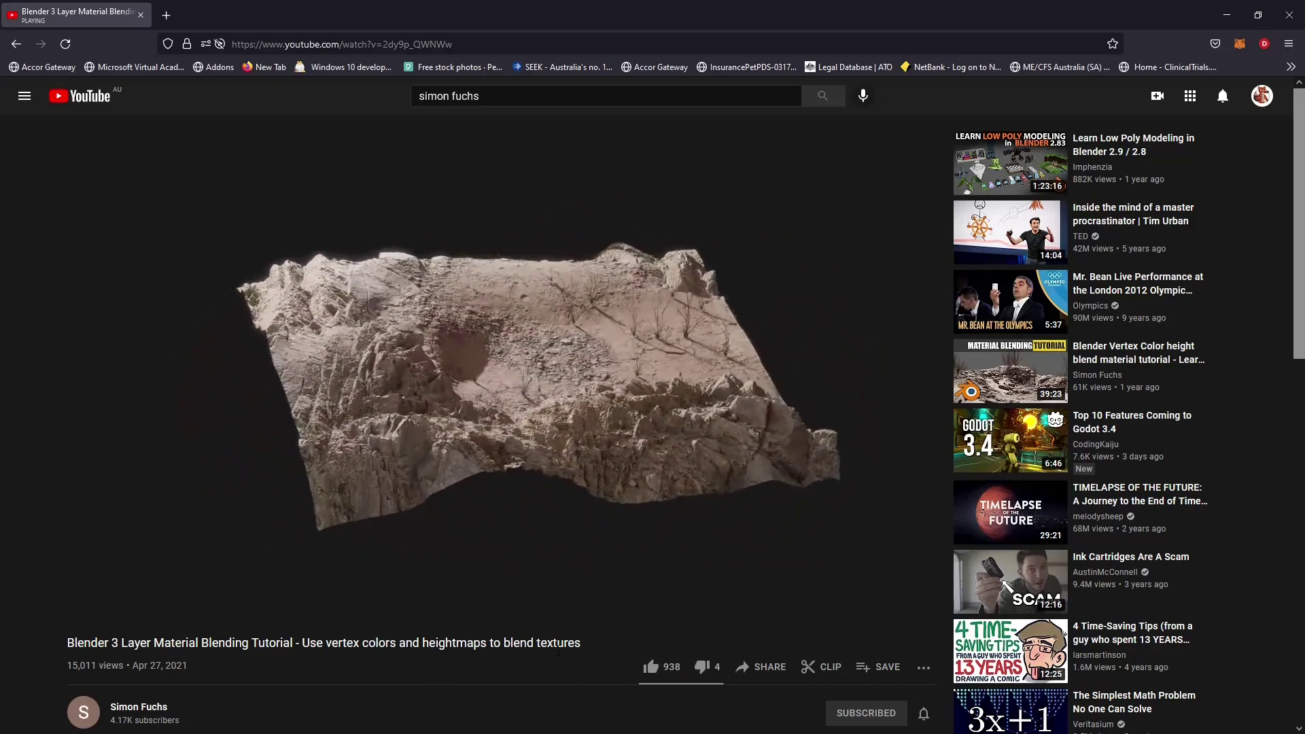
scroll(558, 655, "down", 1)
scroll(558, 656, "up", 1)
scroll(137, 655, "down", 2)
Step: Expand the tutorial's full description with SHOW MORE
left_click(138, 655)
scroll(137, 648, "down", 4)
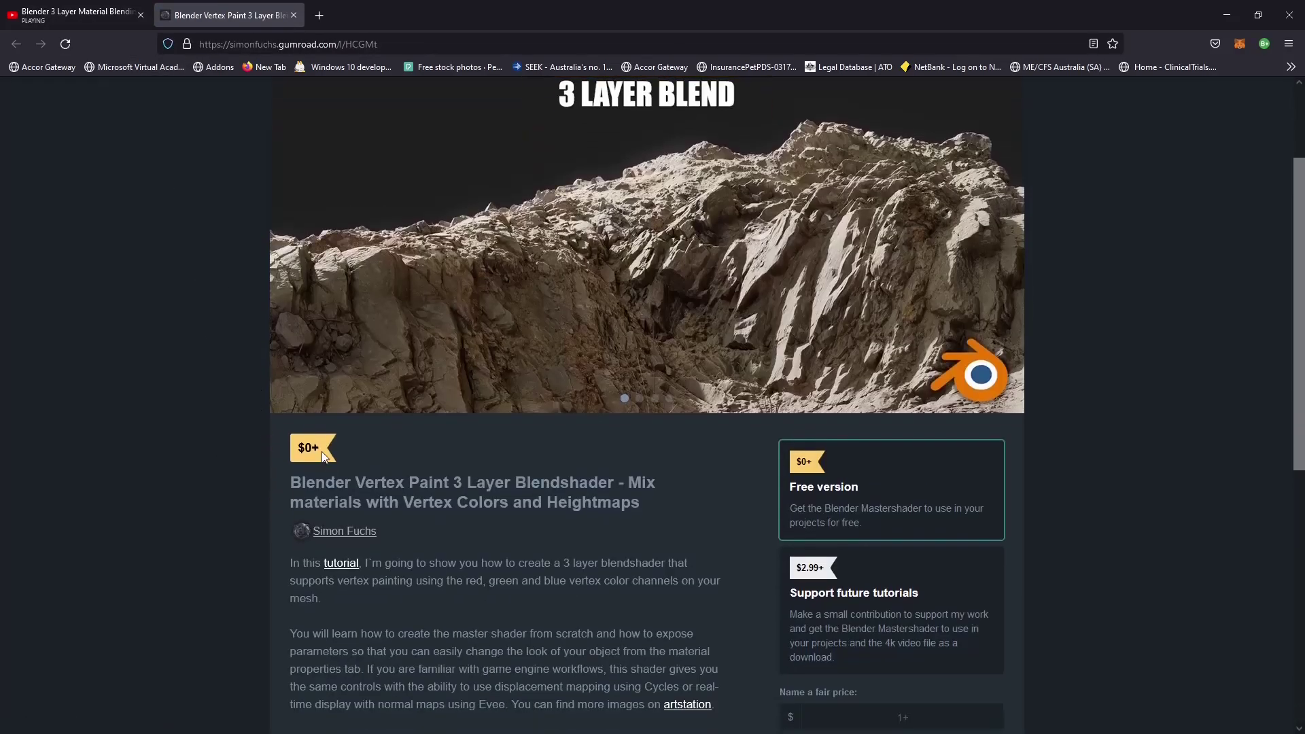
Step: Select the $0+ price label and expand the 43-rating star breakdown
double_click(321, 452)
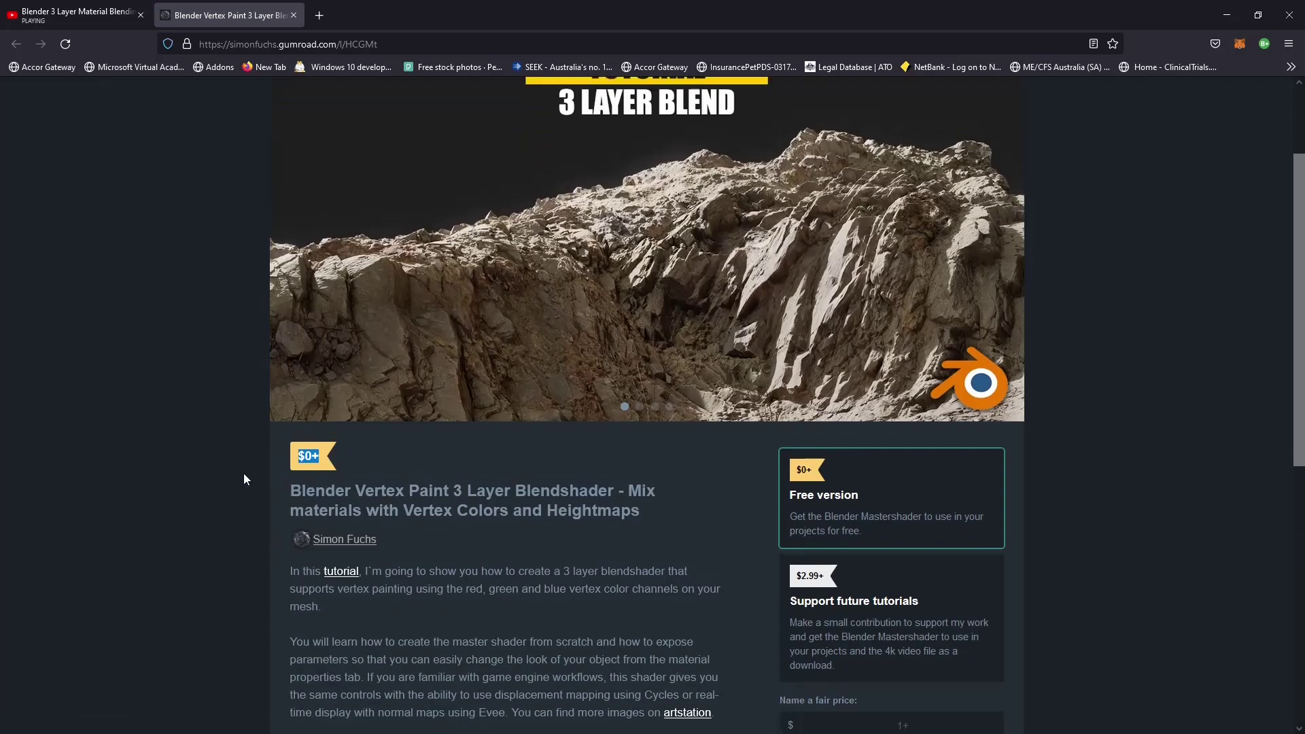
scroll(244, 473, "up", 2)
scroll(122, 261, "down", 3)
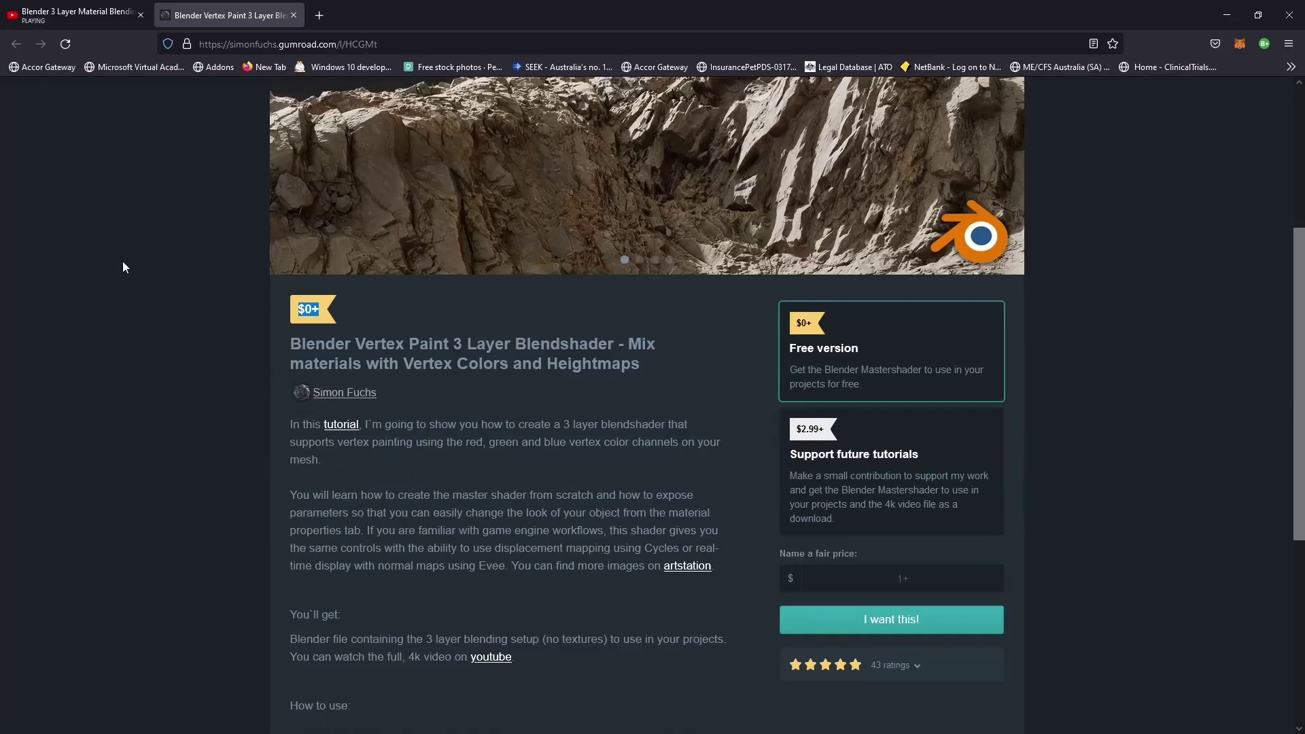
scroll(122, 261, "down", 3)
left_click(893, 389)
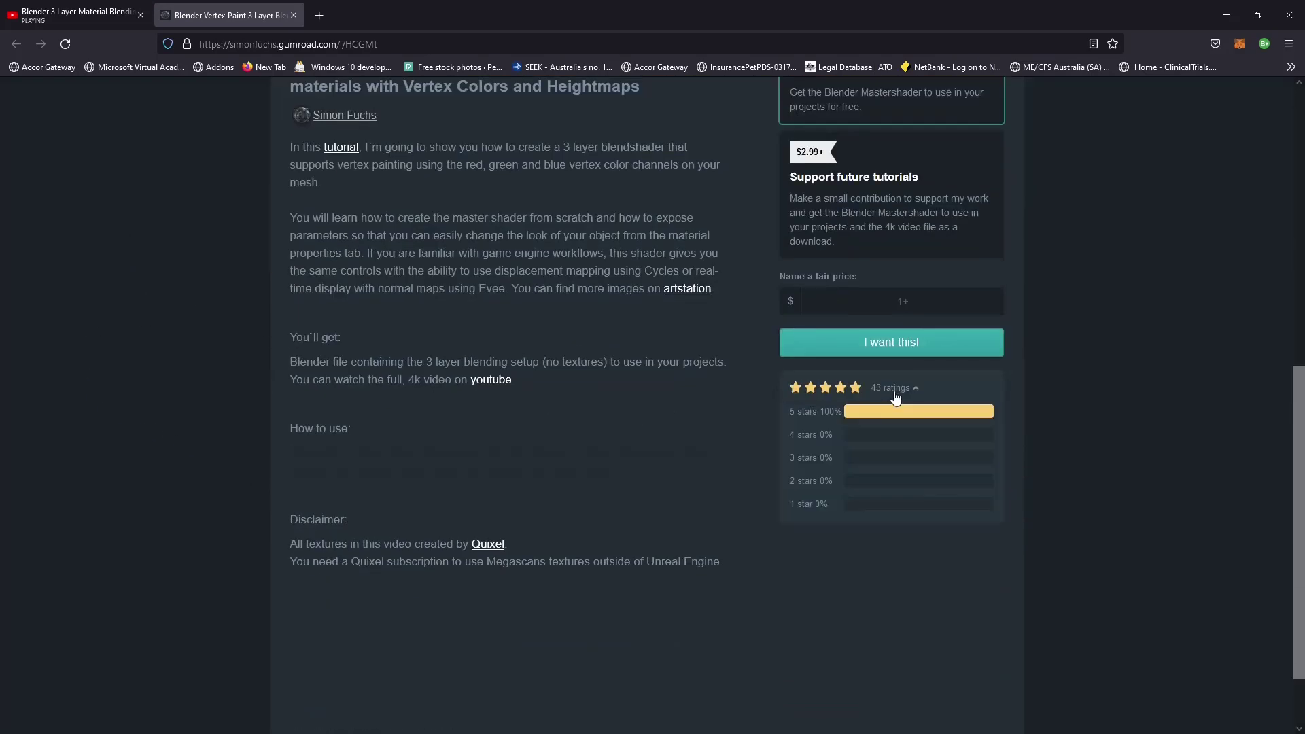
scroll(280, 384, "down", 2)
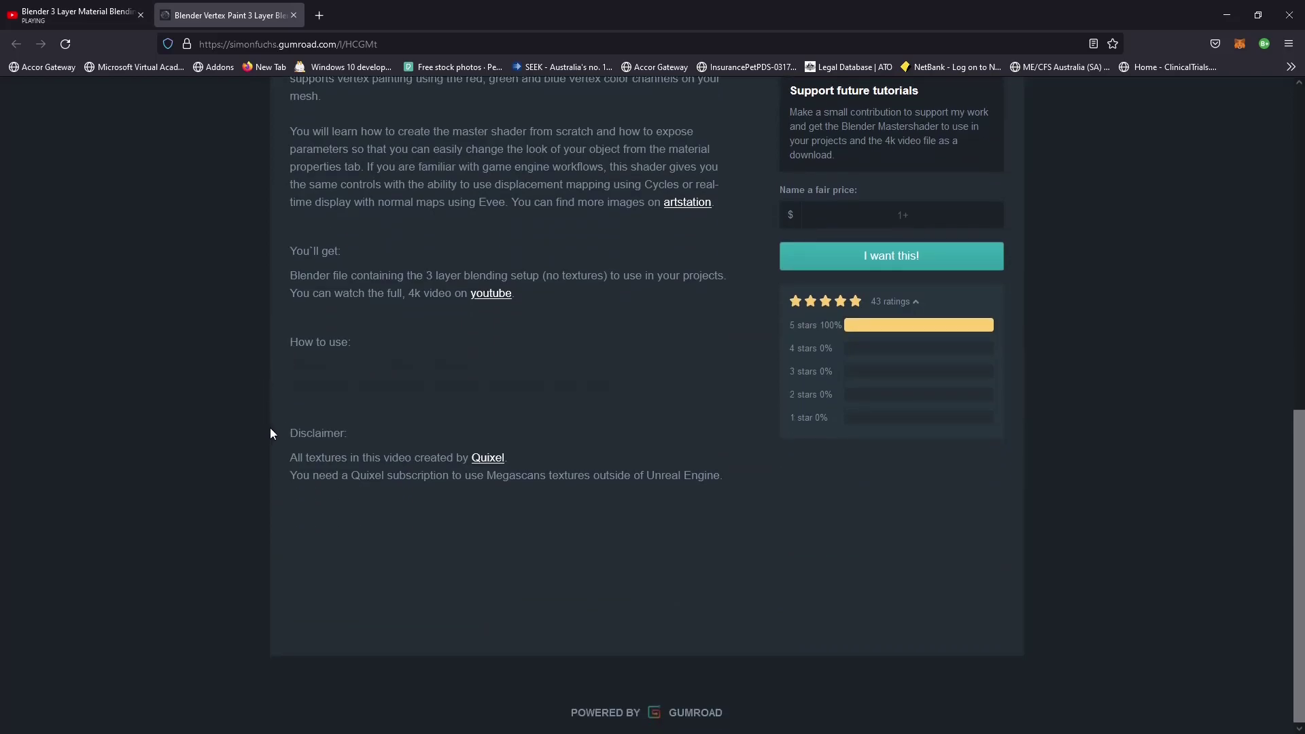
scroll(289, 429, "up", 3)
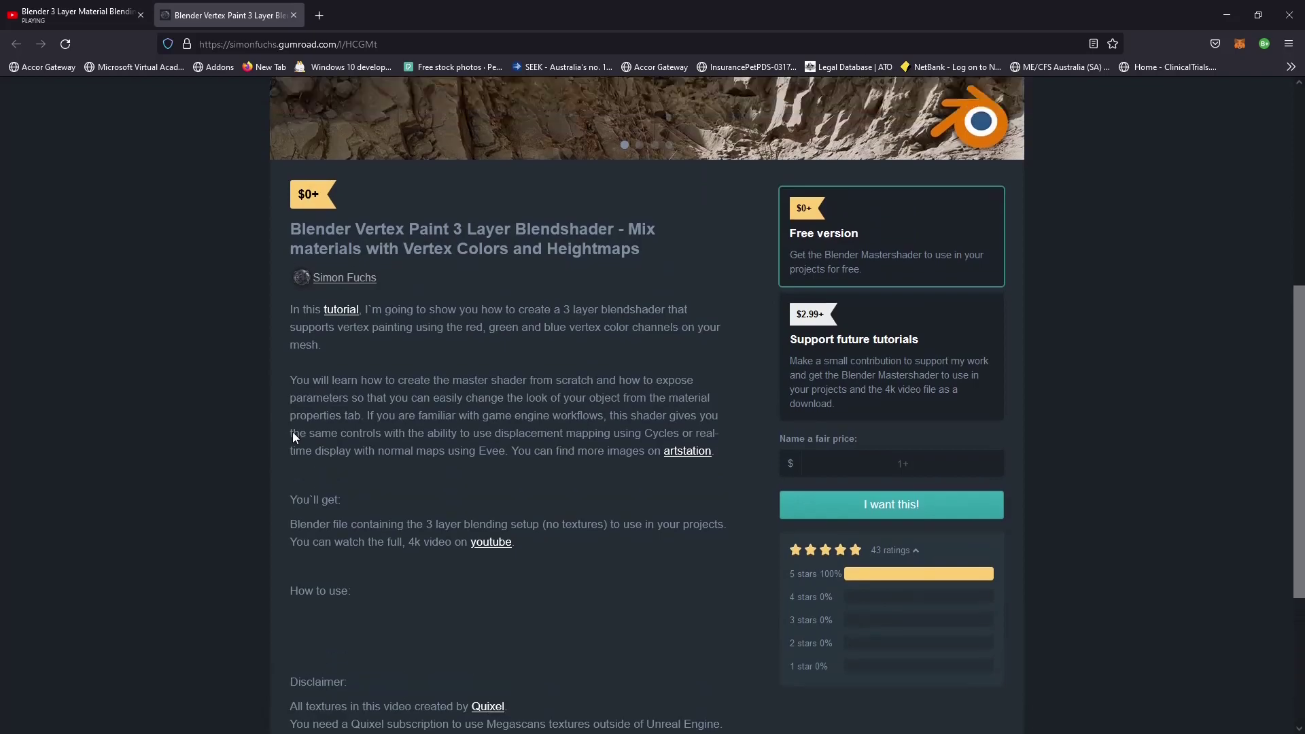
scroll(292, 431, "up", 3)
Step: Switch back to the YouTube material blending tutorial in the first browser tab
left_click(92, 13)
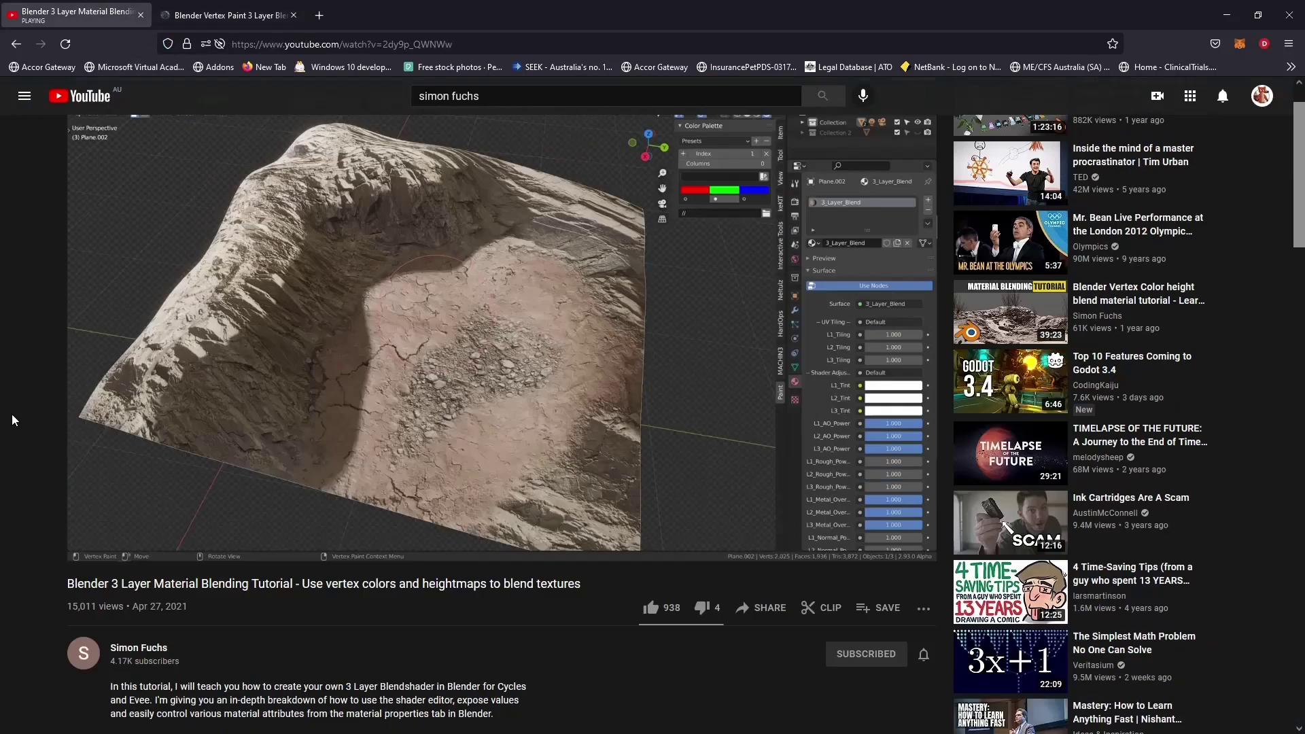
scroll(41, 416, "up", 1)
scroll(44, 415, "down", 2)
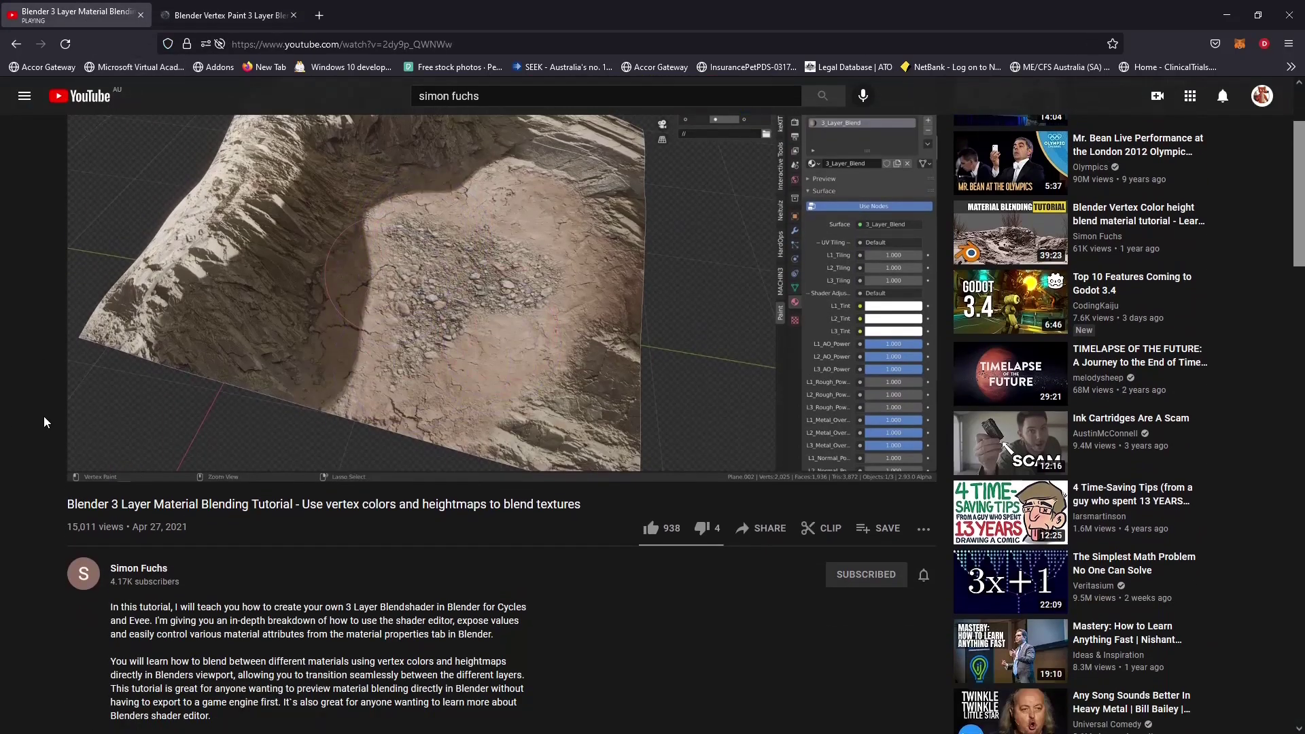
scroll(46, 420, "up", 2)
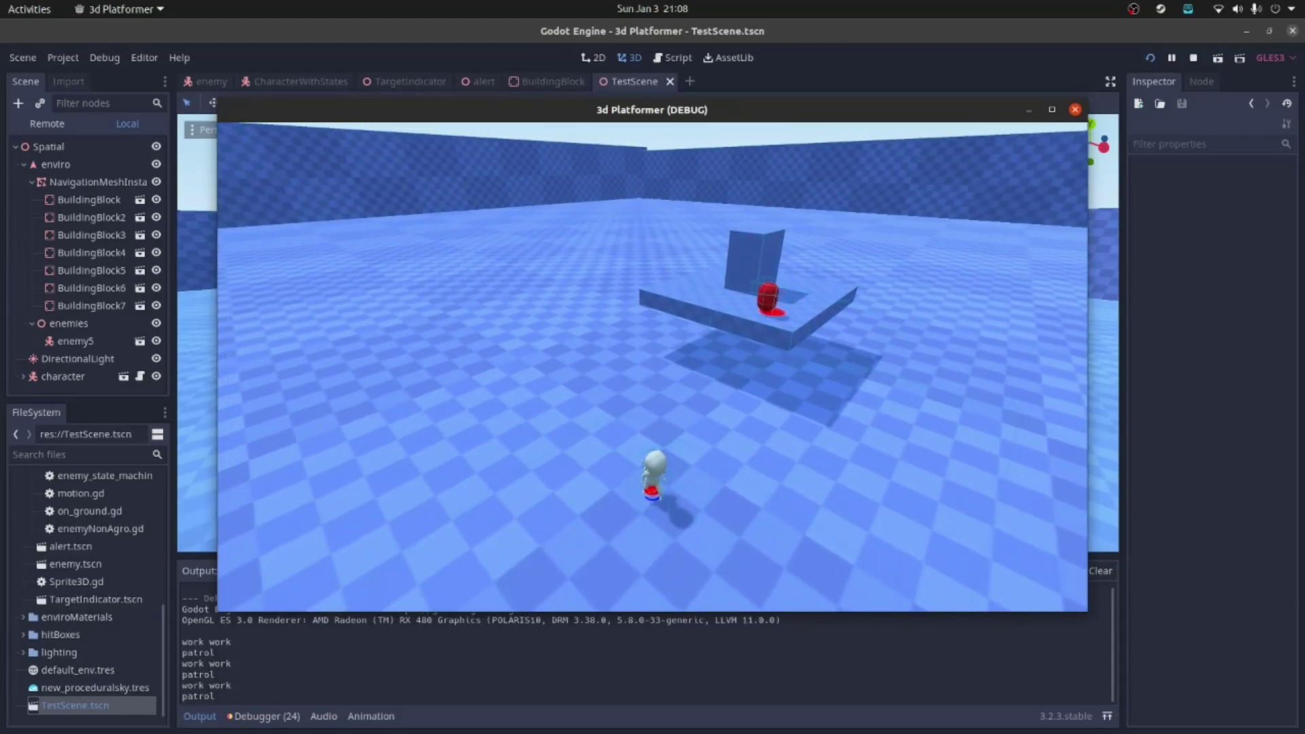
Step: Walk the character forward toward the raised platform and the red enemy with W
key("w")
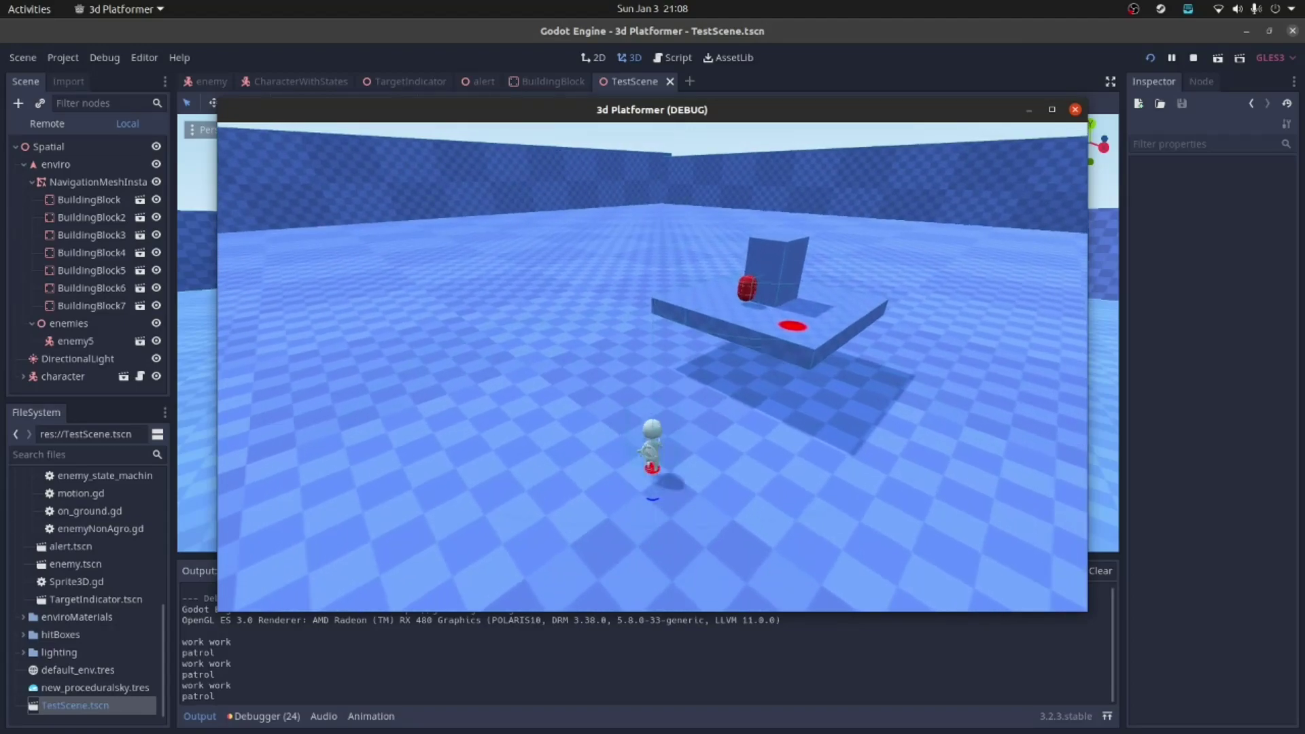